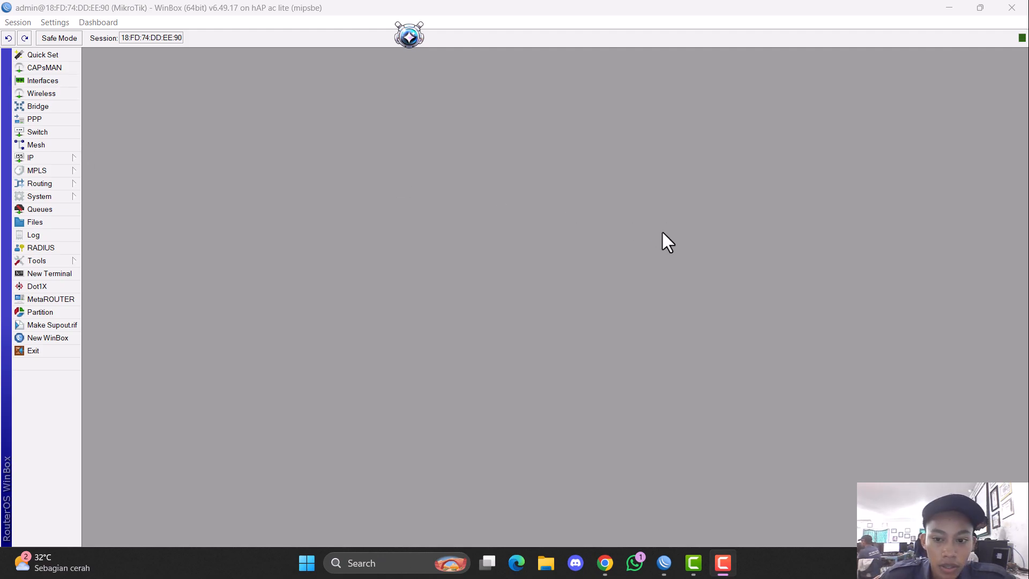
Add the comment INTERNET to the ether1 interface in the interface list.
{"action": "left_click", "coordinate": [38, 81]}
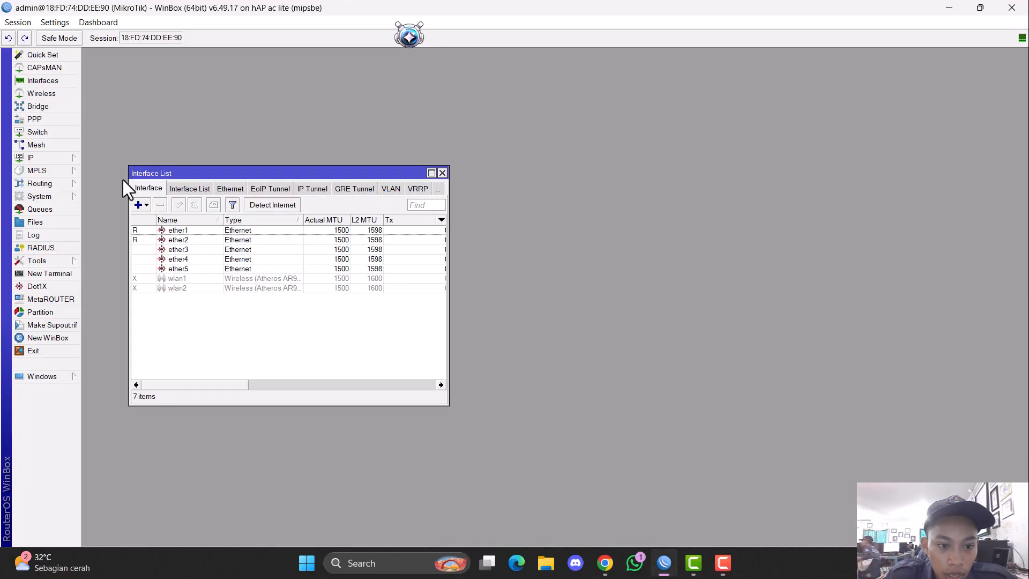
{"action": "left_click", "coordinate": [221, 229]}
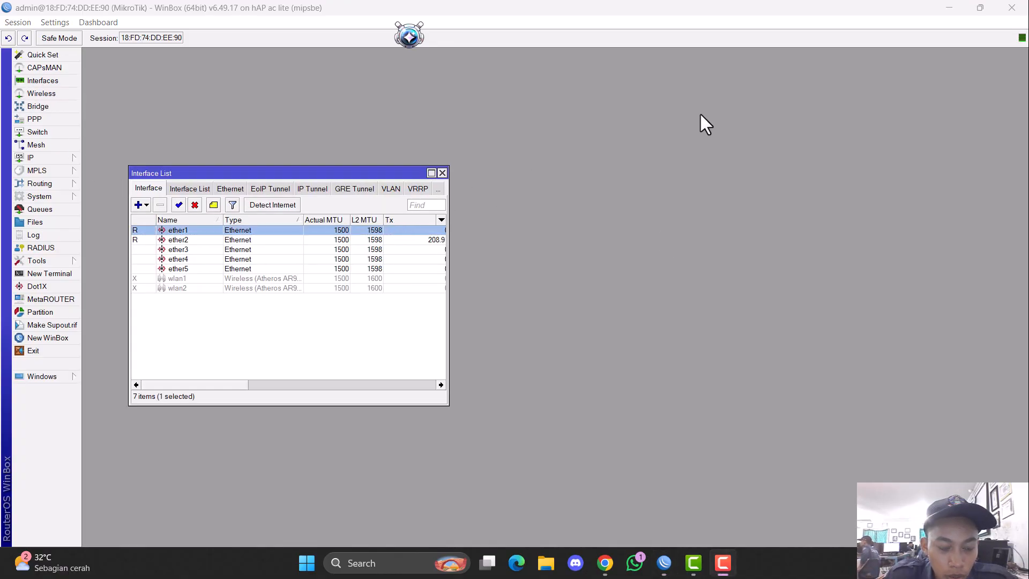
{"action": "left_click", "coordinate": [217, 206]}
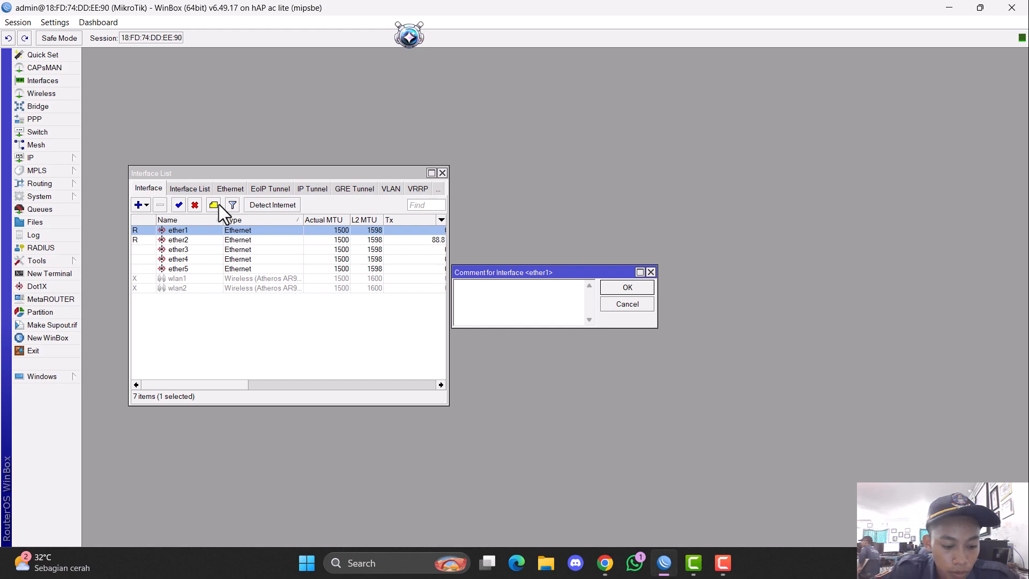
{"action": "type", "text": "INTERNET"}
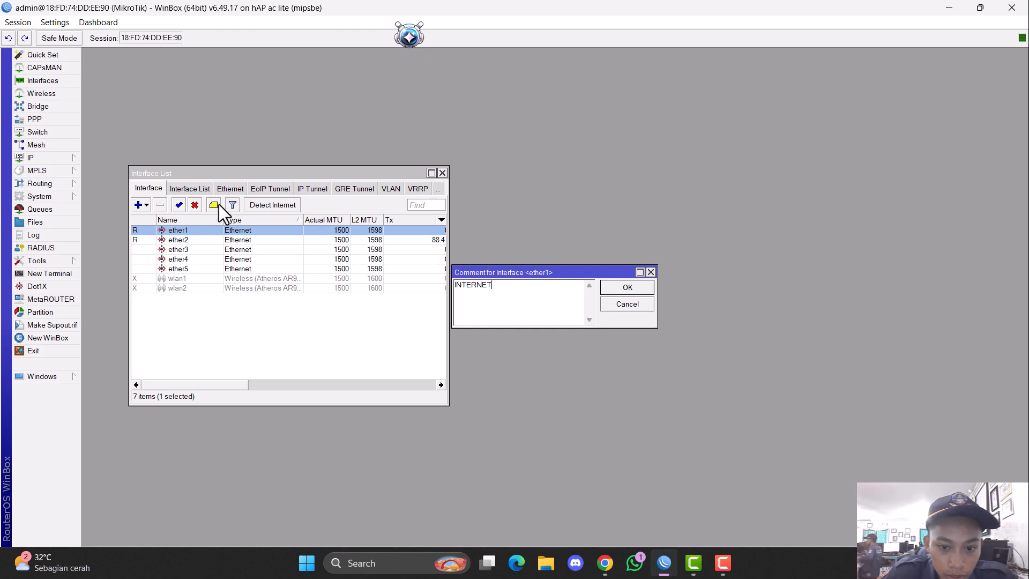
{"action": "left_click", "coordinate": [641, 287]}
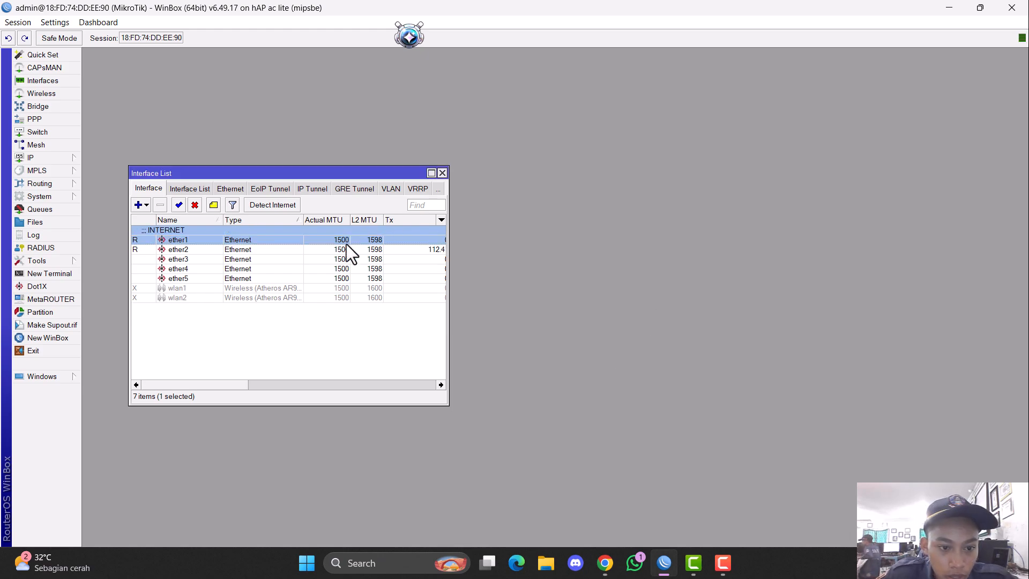
Add the comment LAN to the ether2 interface in the interface list.
{"action": "left_click", "coordinate": [327, 249]}
{"action": "left_click", "coordinate": [215, 205]}
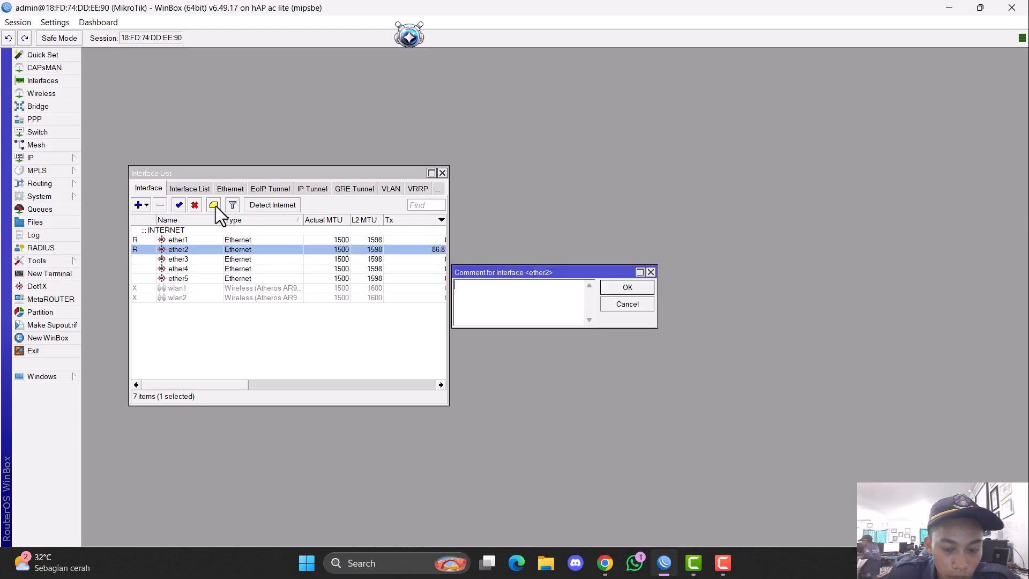
{"action": "type", "text": "LAN"}
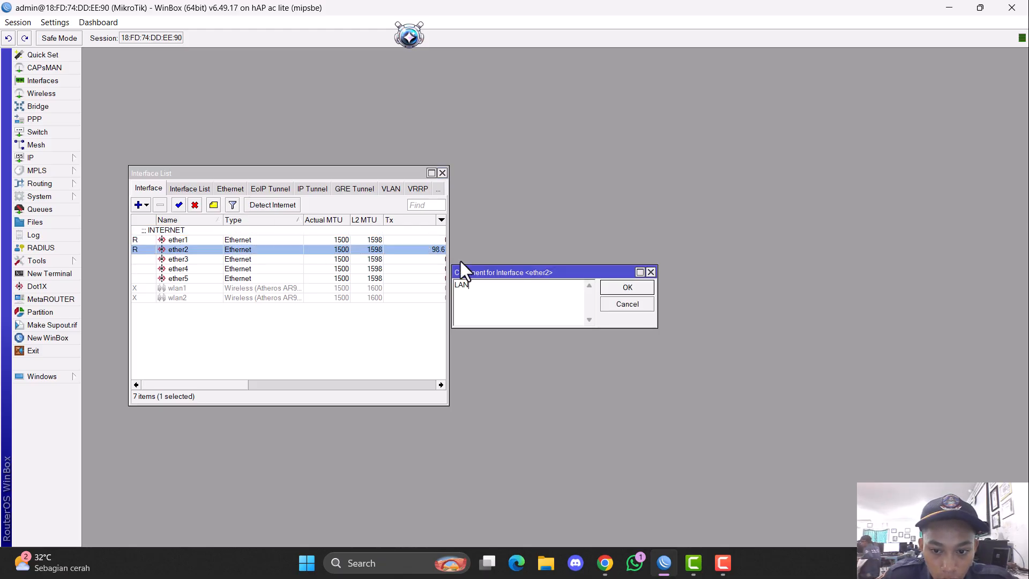
{"action": "left_click", "coordinate": [625, 285]}
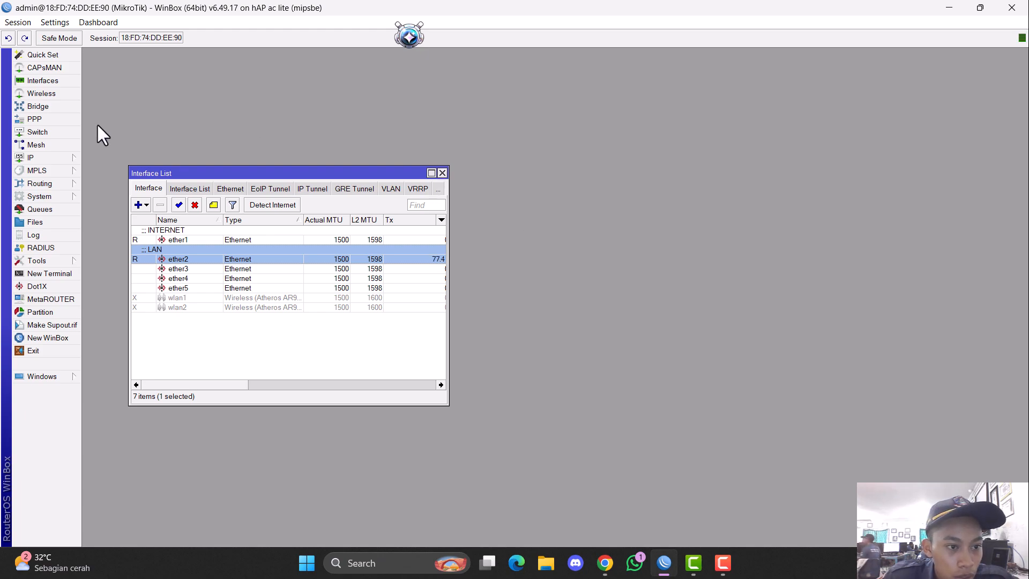
Create a DHCP client on ether1 with peer DNS, peer NTP and the default route enabled.
{"action": "left_click", "coordinate": [49, 156]}
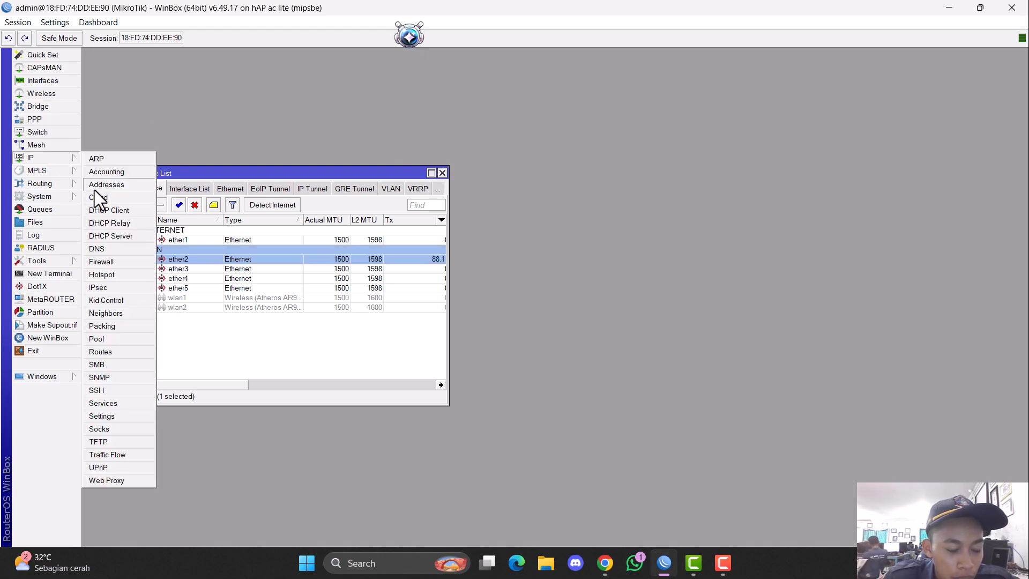
{"action": "left_click", "coordinate": [129, 214]}
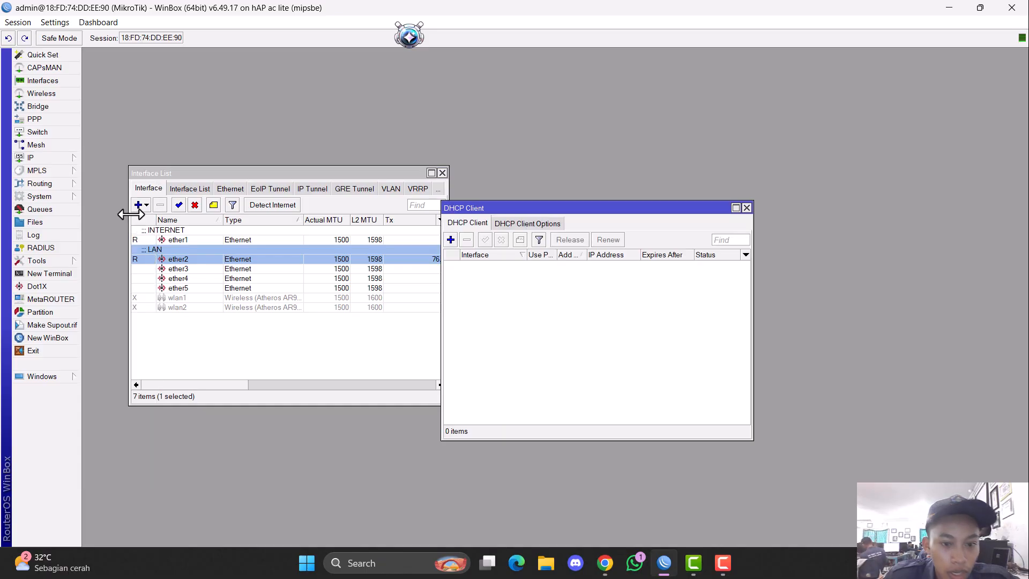
{"action": "left_click", "coordinate": [451, 240]}
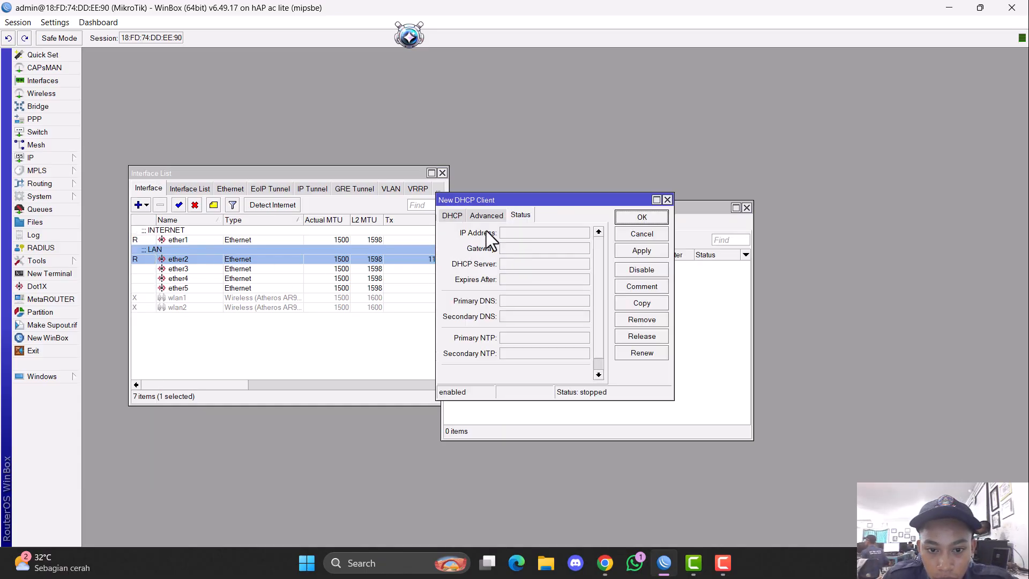
{"action": "left_click", "coordinate": [453, 215]}
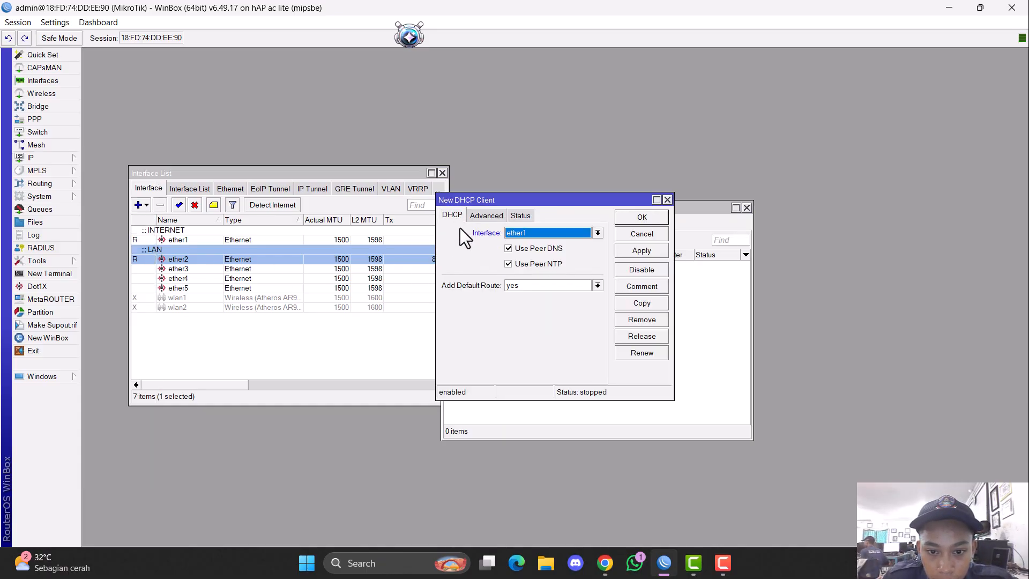
{"action": "left_click", "coordinate": [532, 237]}
{"action": "left_click", "coordinate": [533, 245]}
{"action": "left_click", "coordinate": [635, 253]}
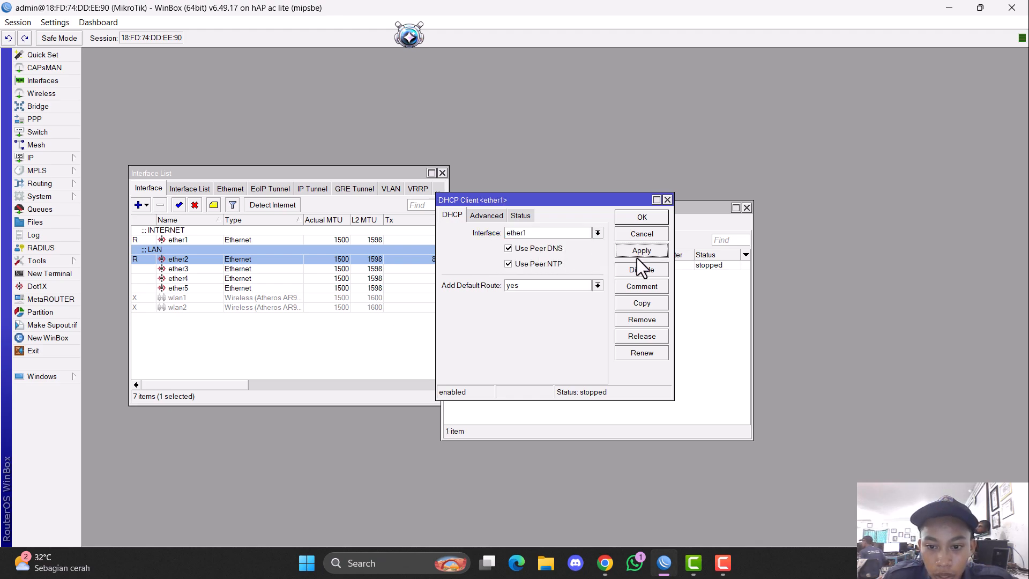
{"action": "left_click", "coordinate": [641, 216]}
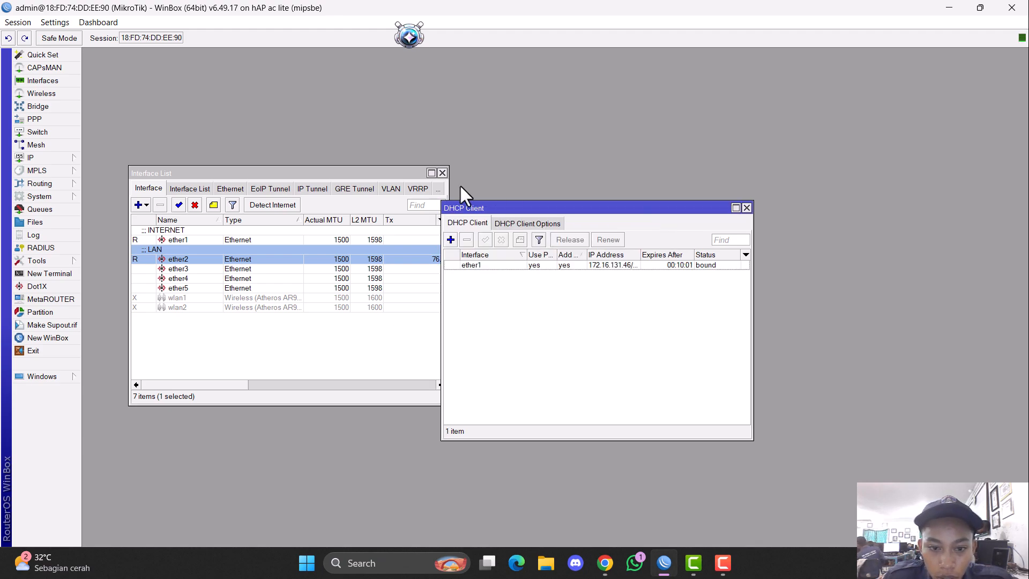
Set the router's DNS server to 8.8.8.8 and save the DNS settings.
{"action": "left_click", "coordinate": [46, 156]}
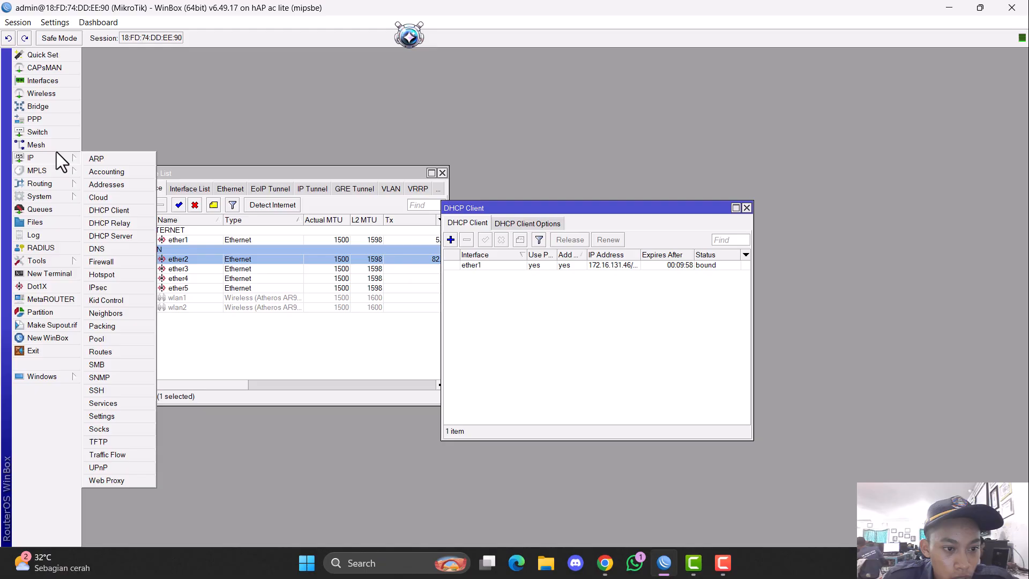
{"action": "left_click", "coordinate": [124, 248]}
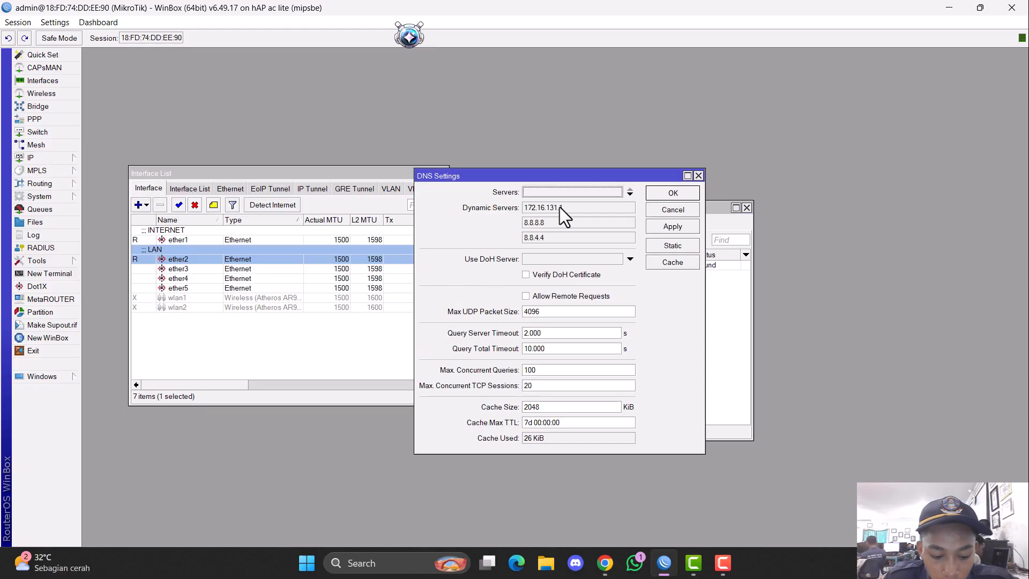
{"action": "type", "text": "8.8.8.8"}
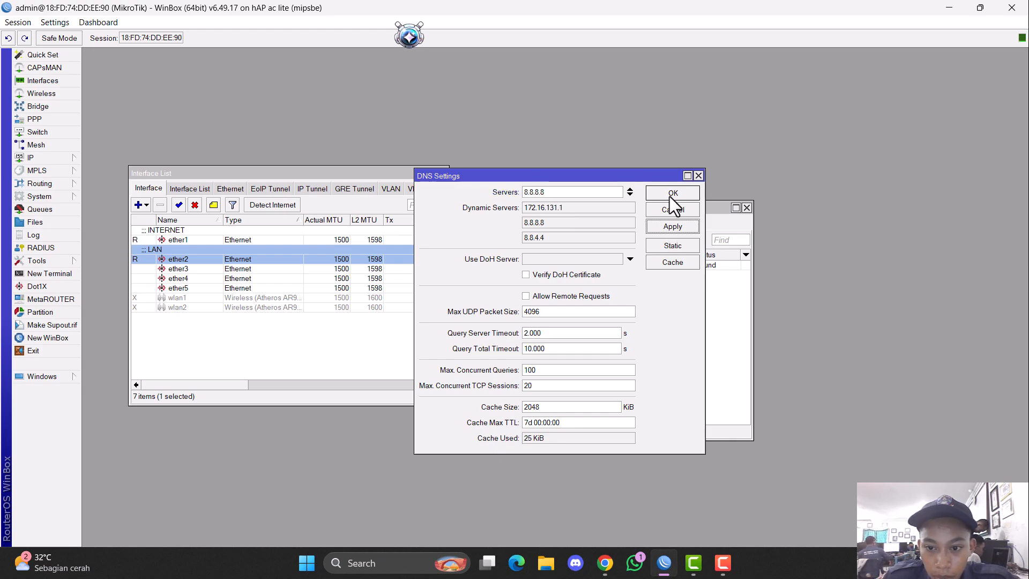
{"action": "left_click", "coordinate": [670, 194]}
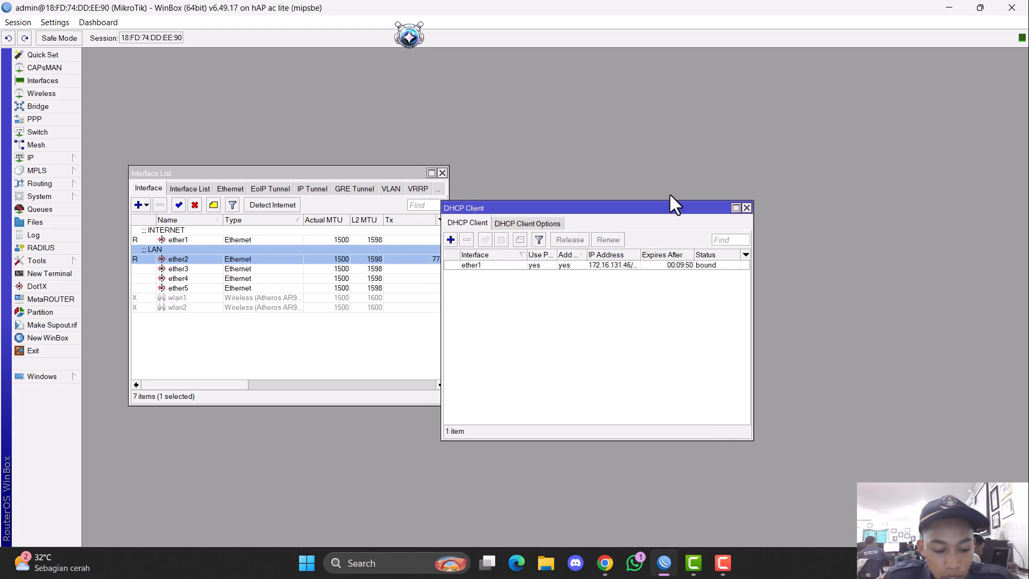
Create a firewall NAT rule in the srcnat chain with out interface ether1 and the masquerade action.
{"action": "left_click", "coordinate": [67, 154]}
{"action": "left_click", "coordinate": [102, 258]}
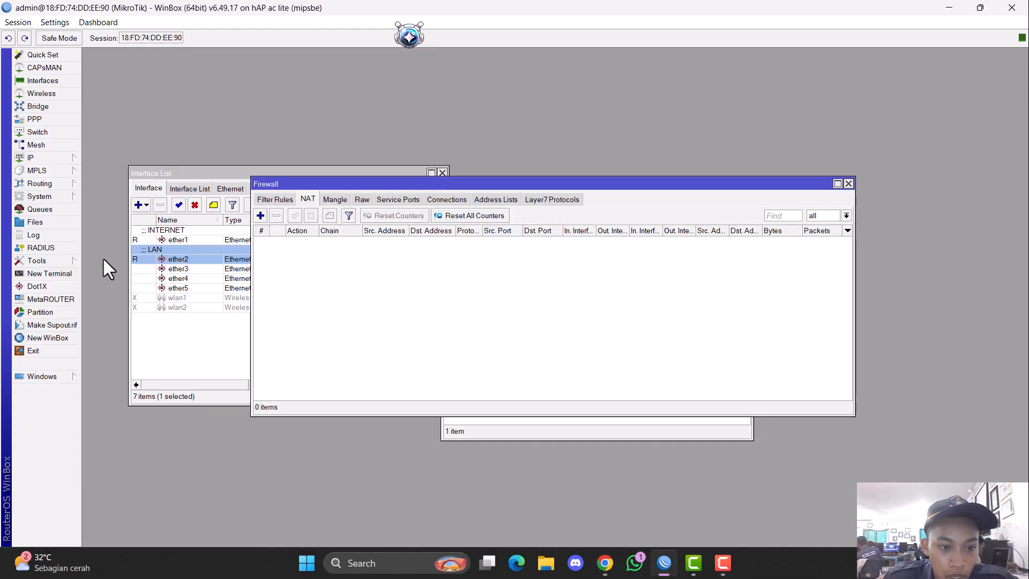
{"action": "left_click", "coordinate": [260, 216]}
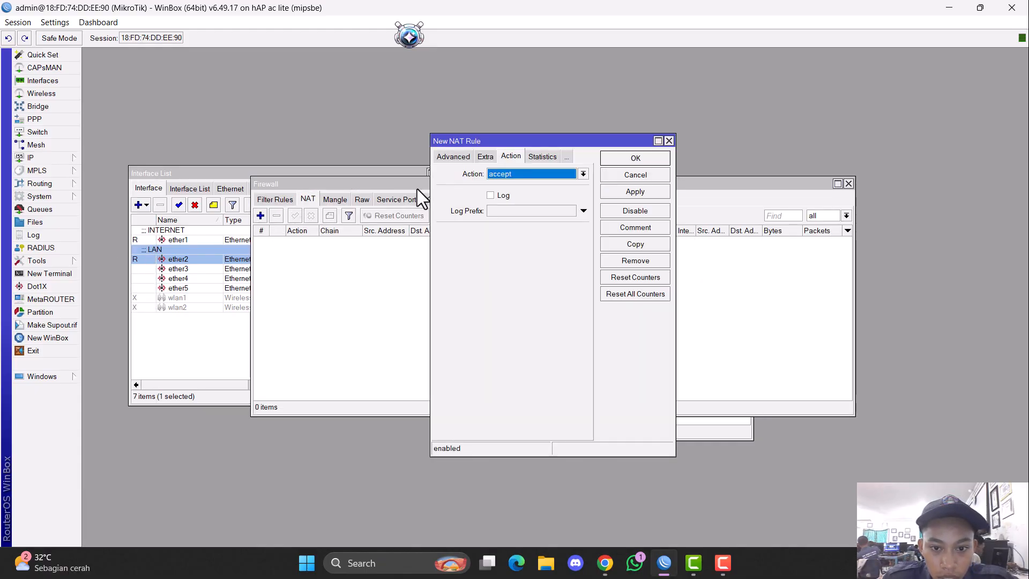
{"action": "left_click", "coordinate": [513, 174]}
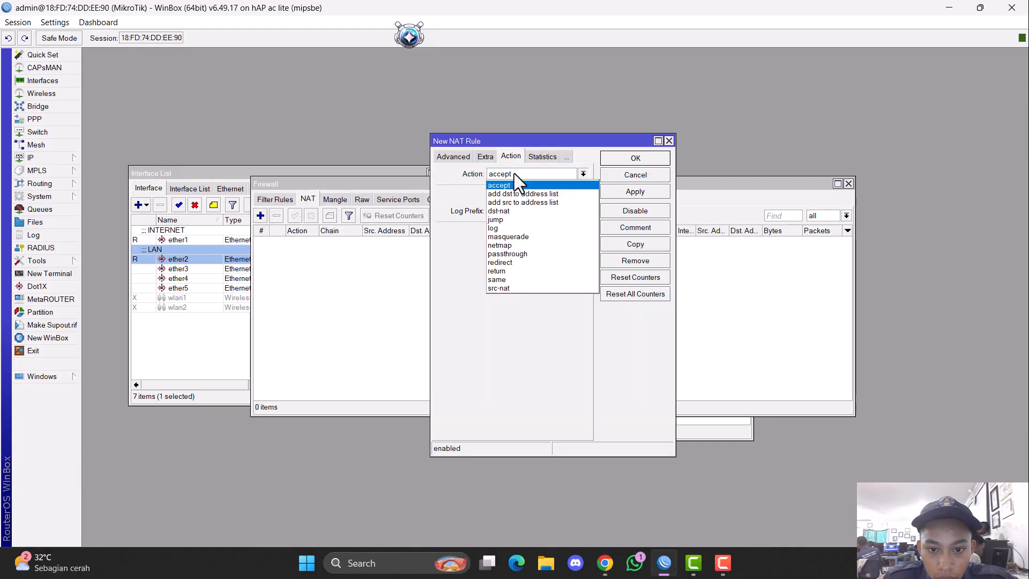
{"action": "left_click", "coordinate": [506, 236]}
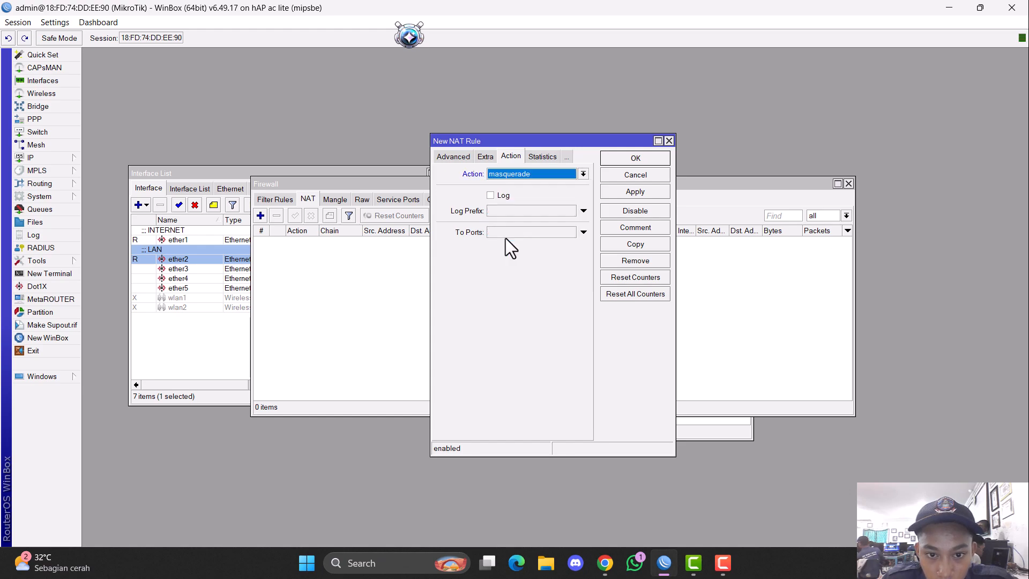
{"action": "left_click", "coordinate": [457, 158]}
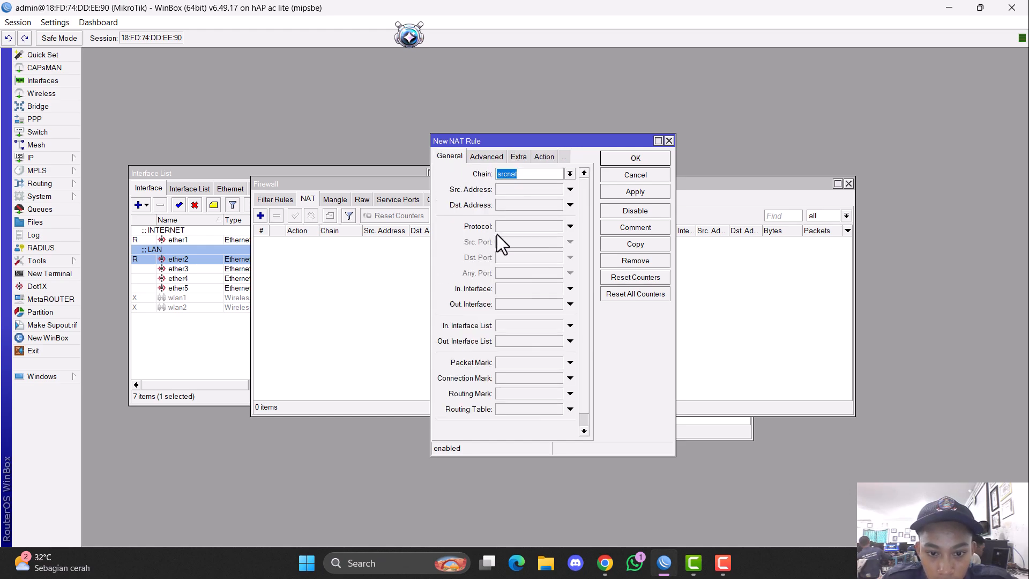
{"action": "left_click", "coordinate": [571, 305]}
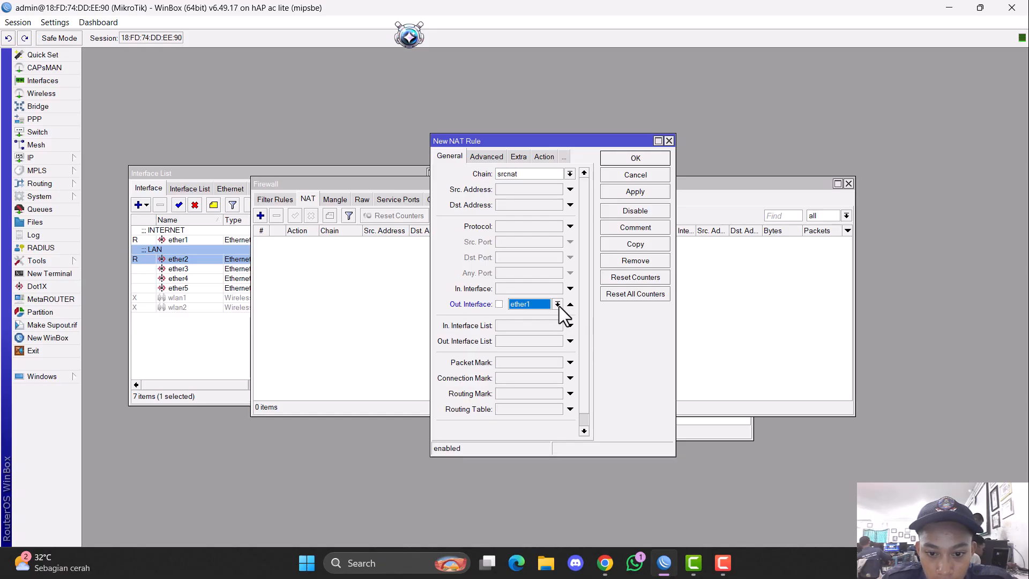
{"action": "left_click", "coordinate": [557, 304]}
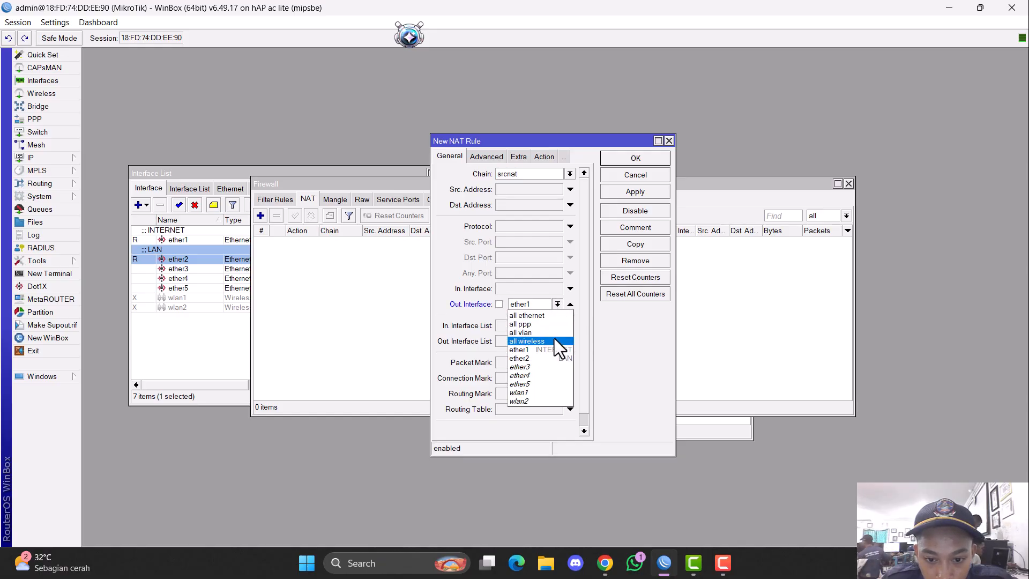
{"action": "left_click", "coordinate": [589, 320]}
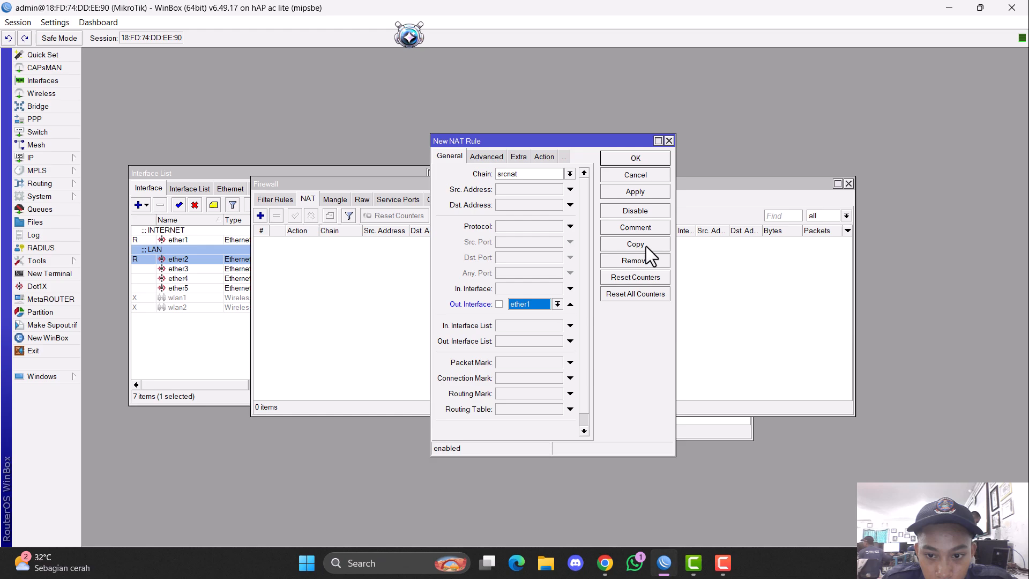
{"action": "left_click", "coordinate": [649, 194]}
{"action": "left_click", "coordinate": [645, 160]}
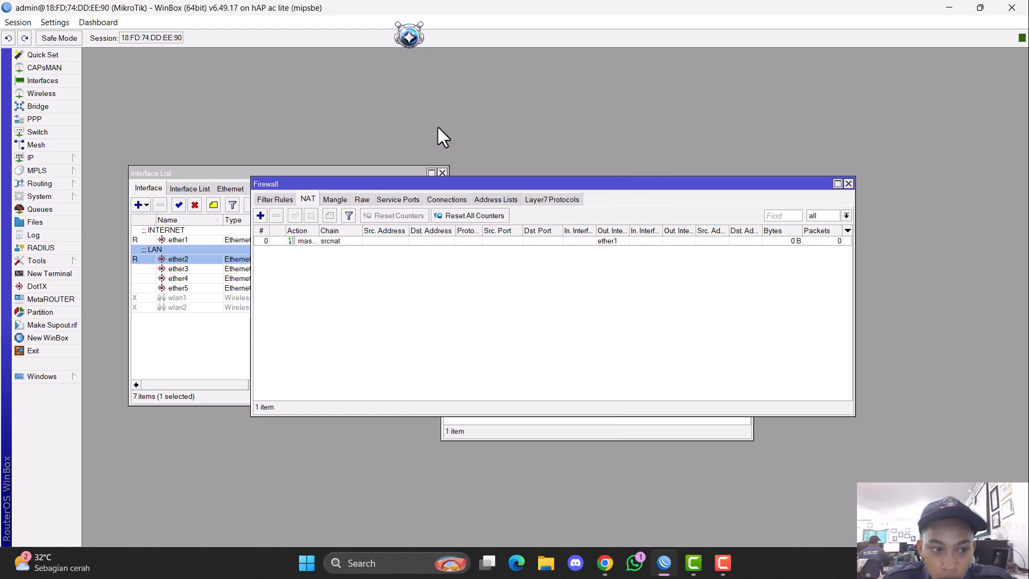
Add the IP address 192.168.1.1/24 to the ether2 interface.
{"action": "left_click", "coordinate": [46, 156]}
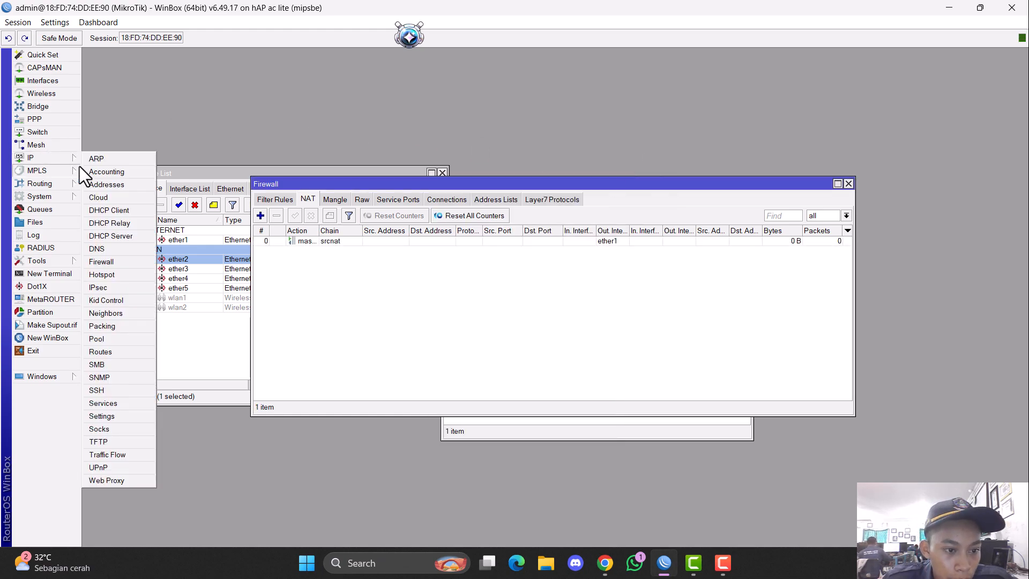
{"action": "left_click", "coordinate": [114, 185]}
{"action": "left_click", "coordinate": [309, 221]}
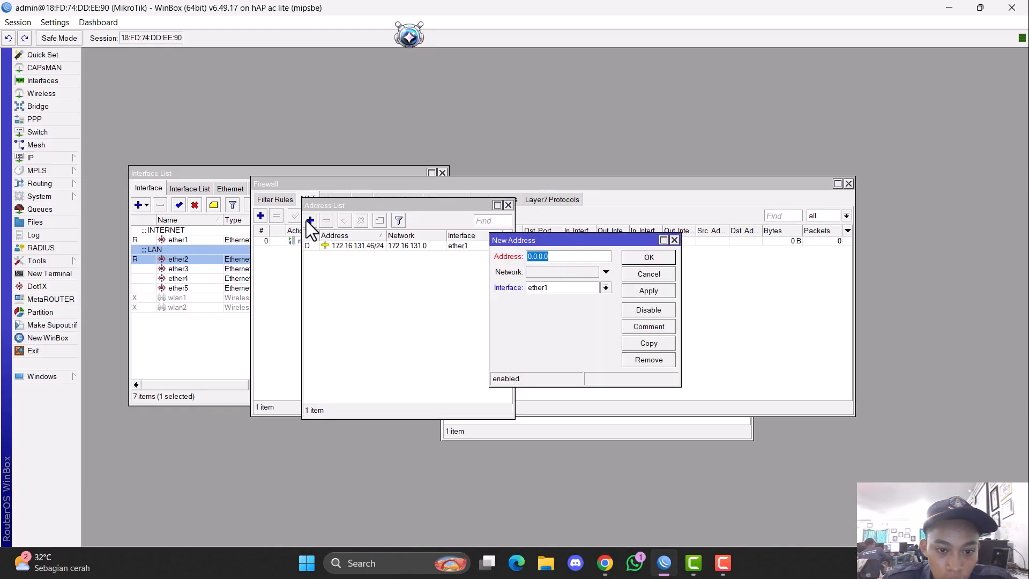
{"action": "type", "text": "1"}
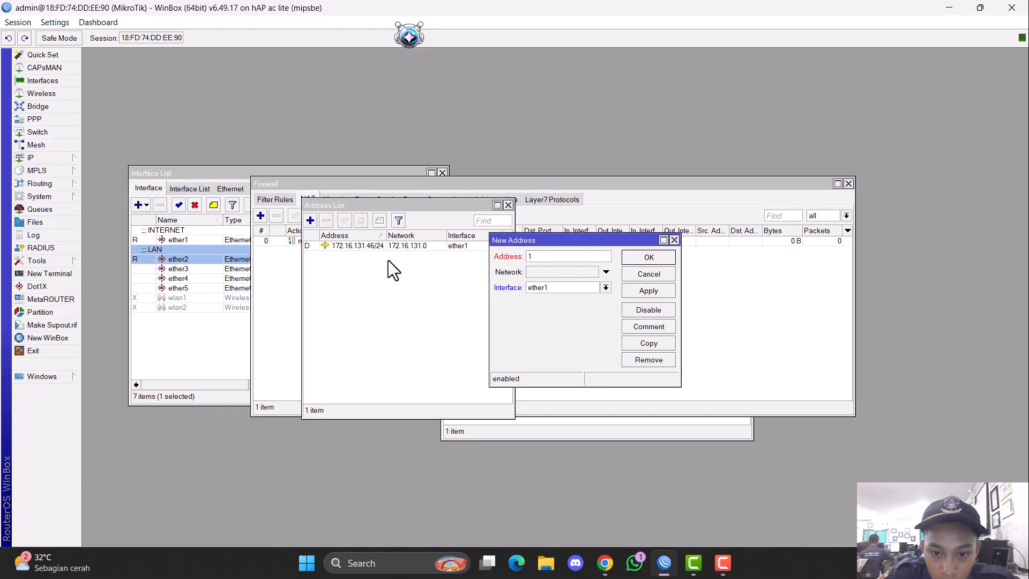
{"action": "type", "text": "92.16"}
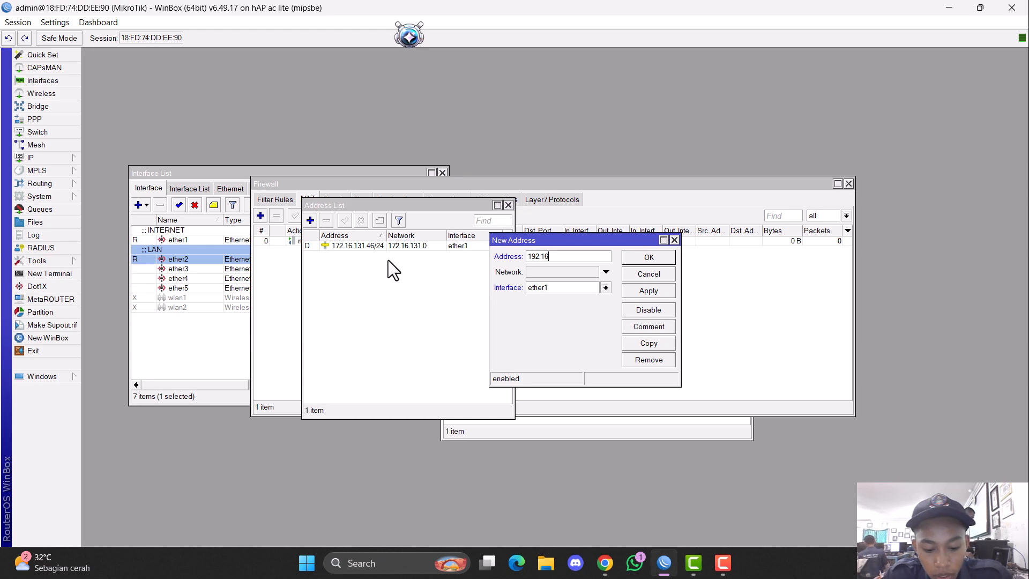
{"action": "type", "text": "8.1.1/24"}
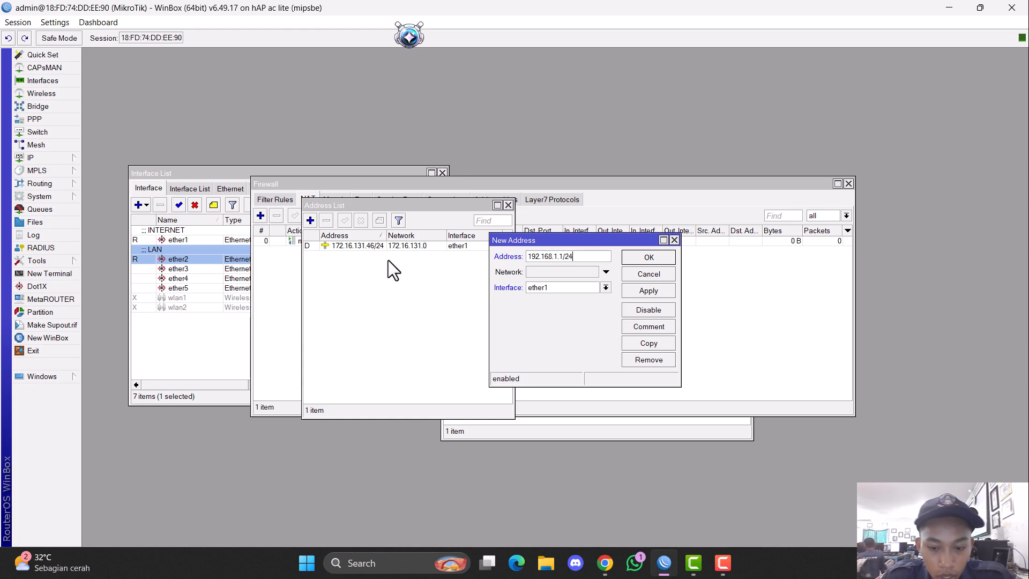
{"action": "left_click", "coordinate": [605, 288]}
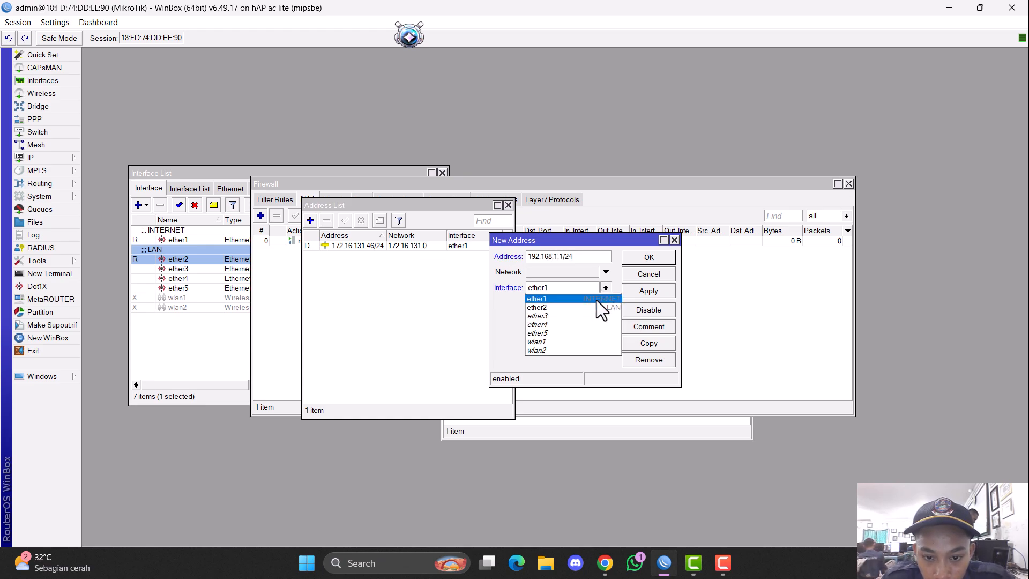
{"action": "left_click", "coordinate": [596, 305]}
{"action": "left_click", "coordinate": [649, 290]}
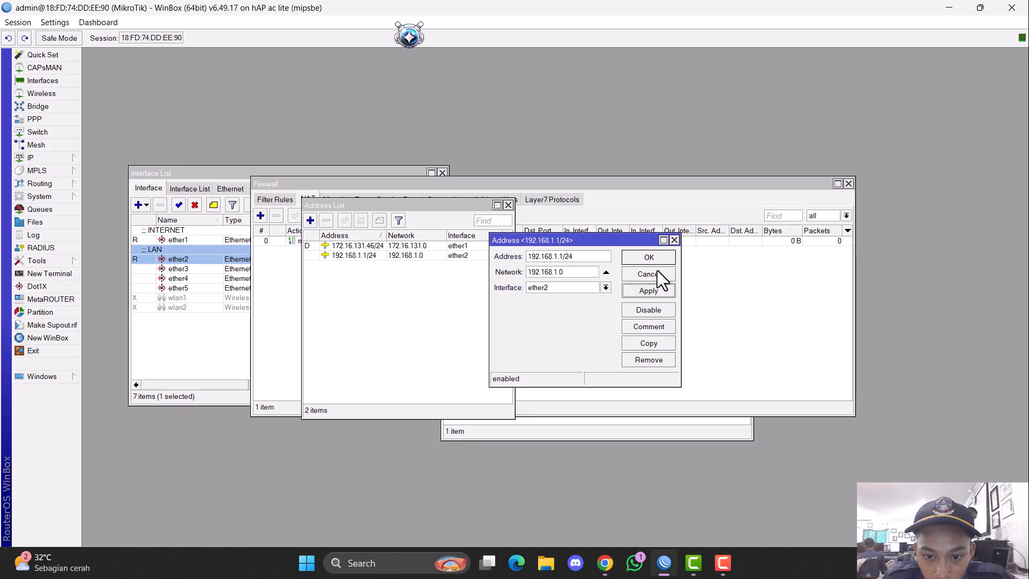
{"action": "left_click", "coordinate": [648, 257]}
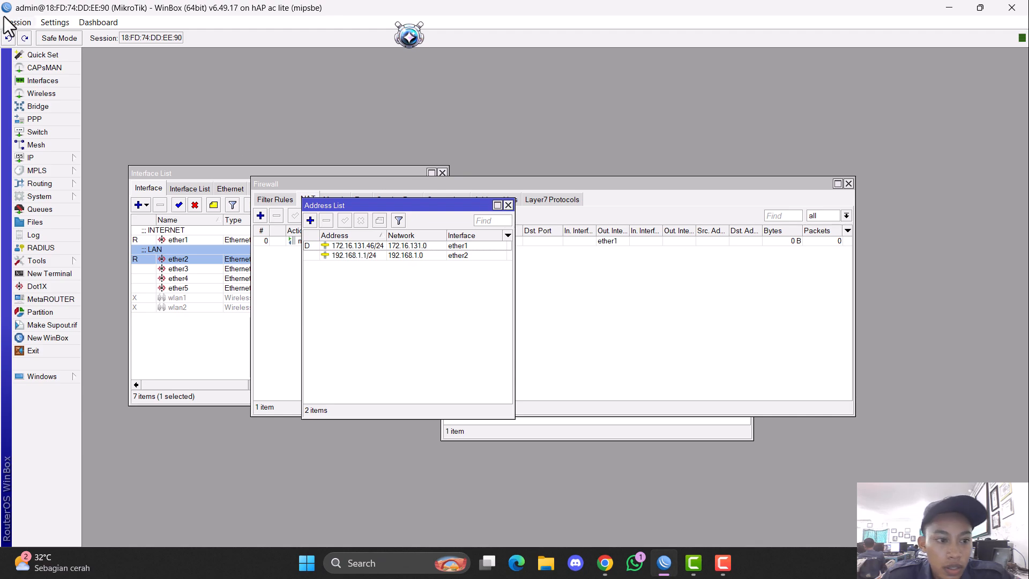
Set up a DHCP server on ether2 with the DHCP Setup wizard, accepting gateway 192.168.1.1 and the other suggested values.
{"action": "left_click", "coordinate": [54, 158]}
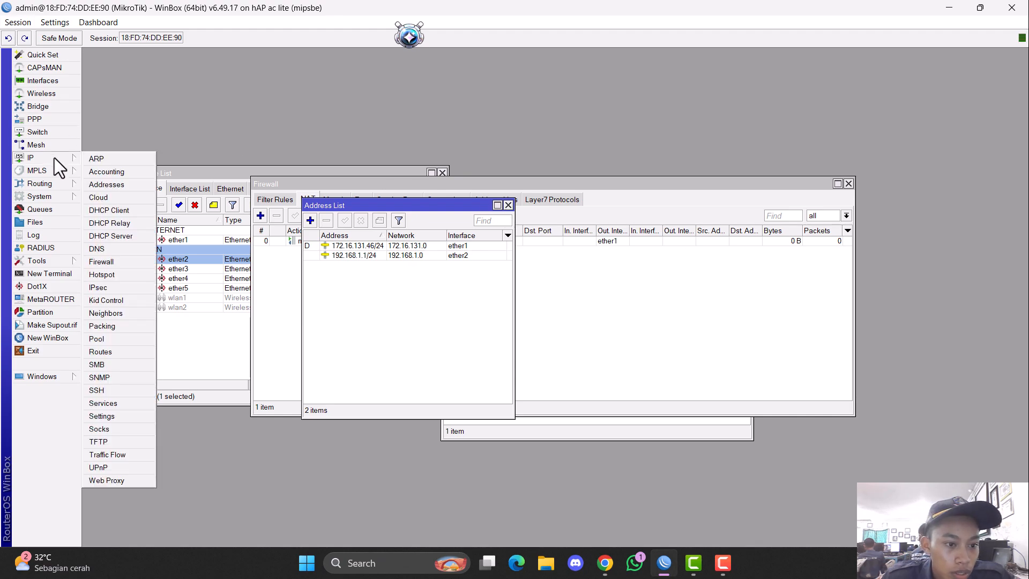
{"action": "left_click", "coordinate": [108, 235]}
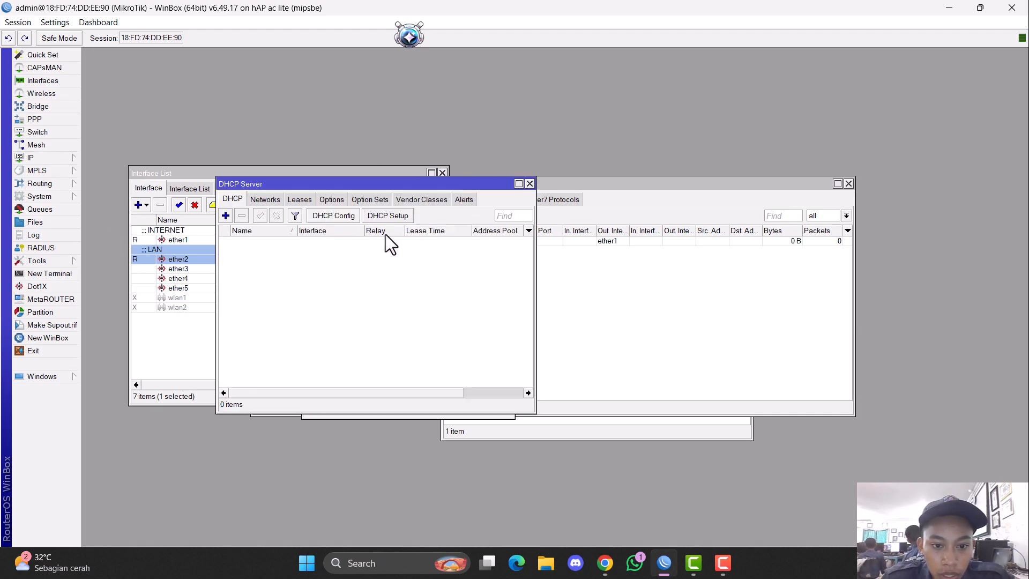
{"action": "left_click", "coordinate": [398, 219]}
{"action": "left_click", "coordinate": [562, 295]}
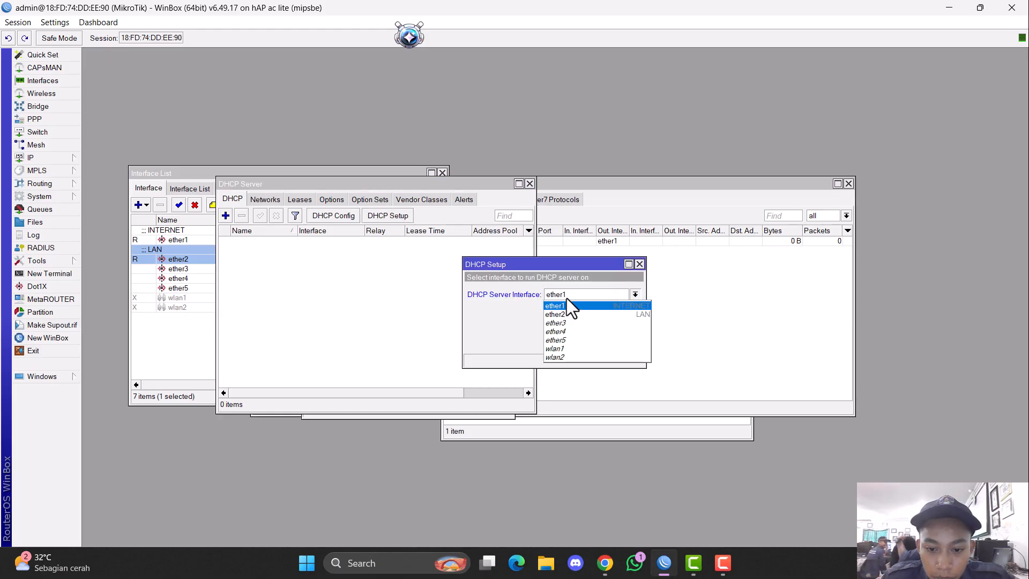
{"action": "left_click", "coordinate": [561, 313]}
{"action": "left_click", "coordinate": [587, 341]}
{"action": "left_click", "coordinate": [587, 341]}
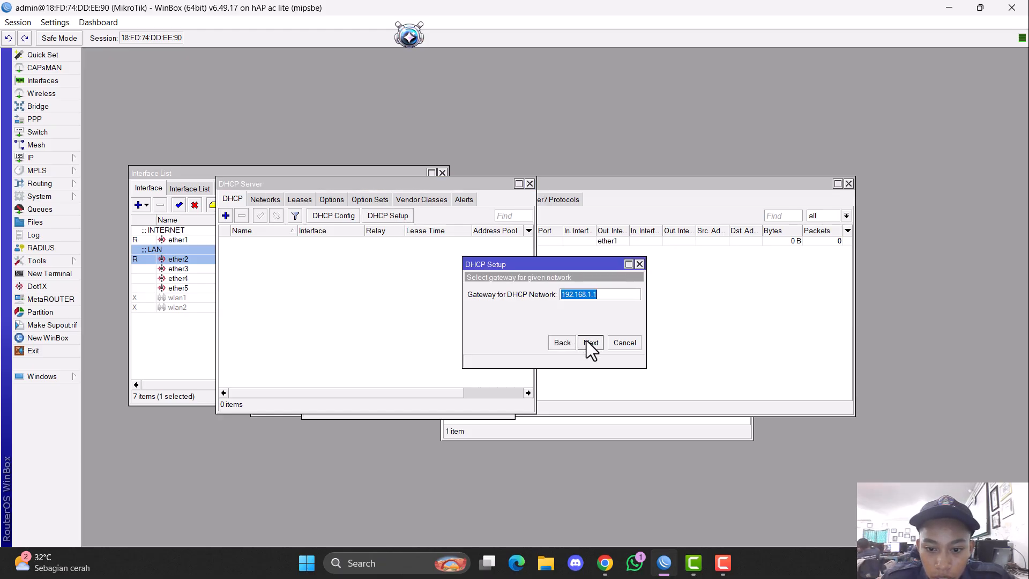
{"action": "left_click", "coordinate": [587, 341]}
{"action": "left_click", "coordinate": [587, 341]}
{"action": "left_click", "coordinate": [587, 341]}
{"action": "left_click", "coordinate": [586, 342]}
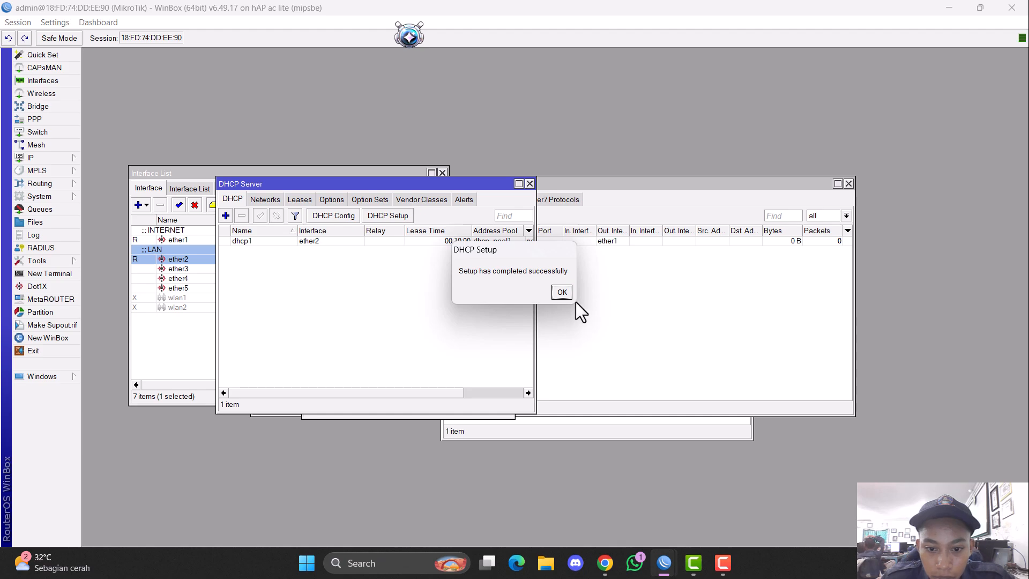
{"action": "left_click", "coordinate": [563, 293]}
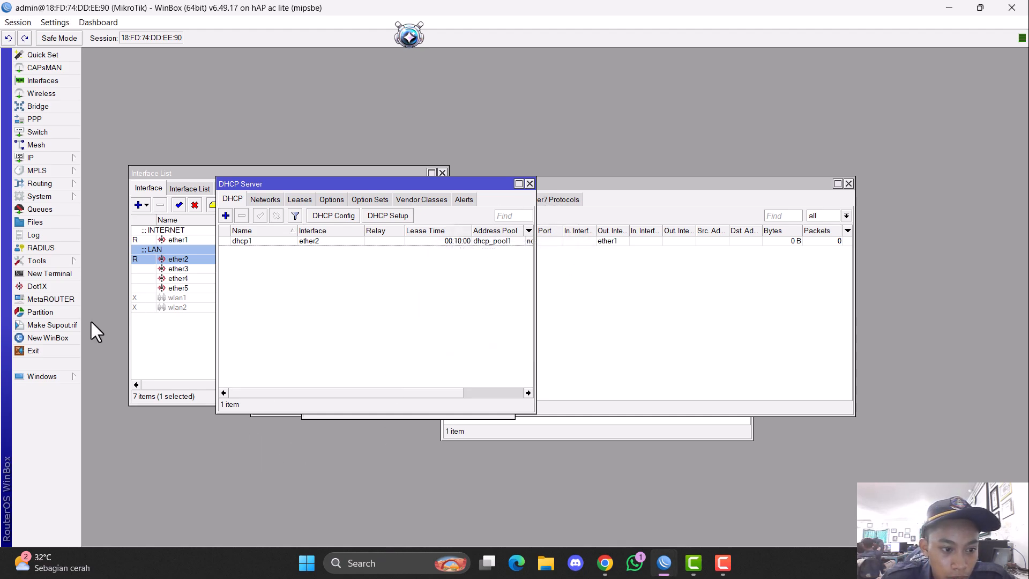
Start a router terminal, decline viewing the software license, and ping 8.8.8.8.
{"action": "left_click", "coordinate": [75, 275]}
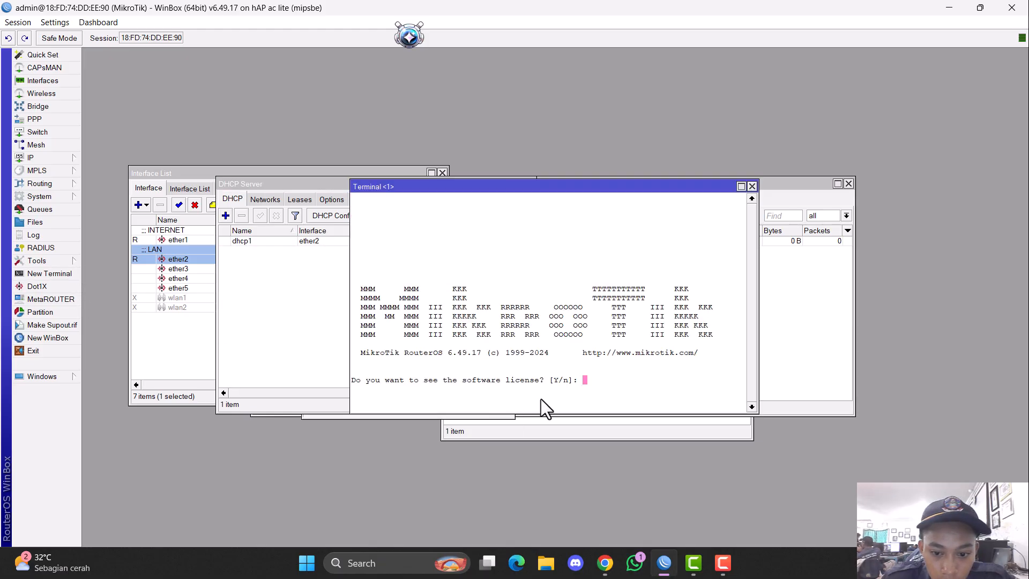
{"action": "type", "text": "n@MikroTik] > "}
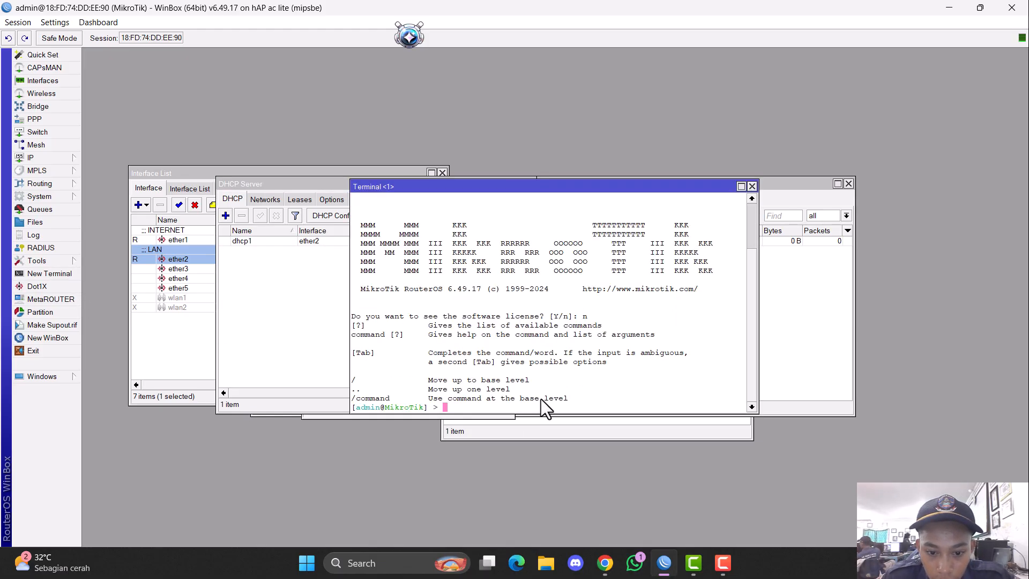
{"action": "type", "text": "ping "}
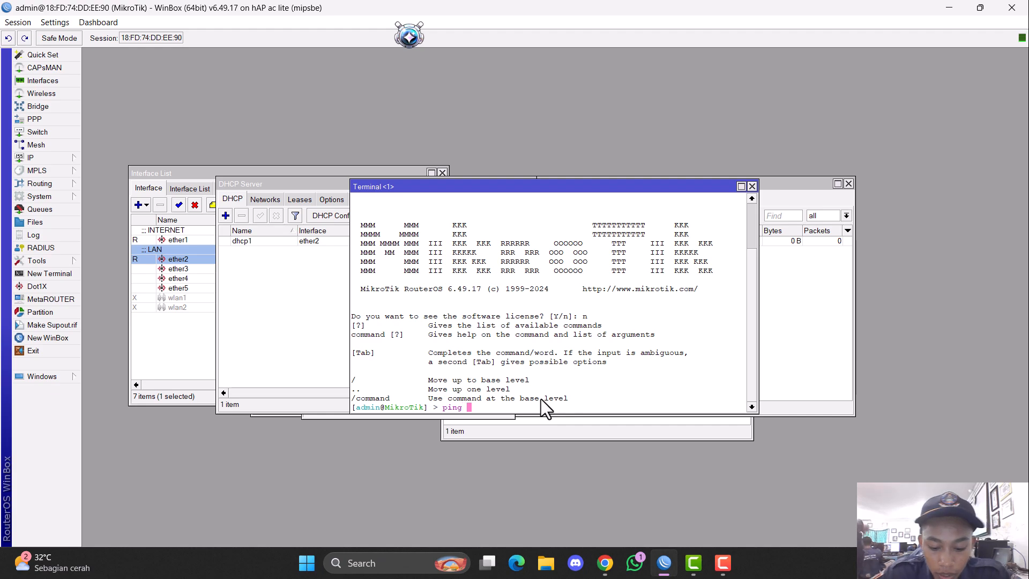
{"action": "type", "text": "8.8.8.8"}
{"action": "key", "text": "Return"}
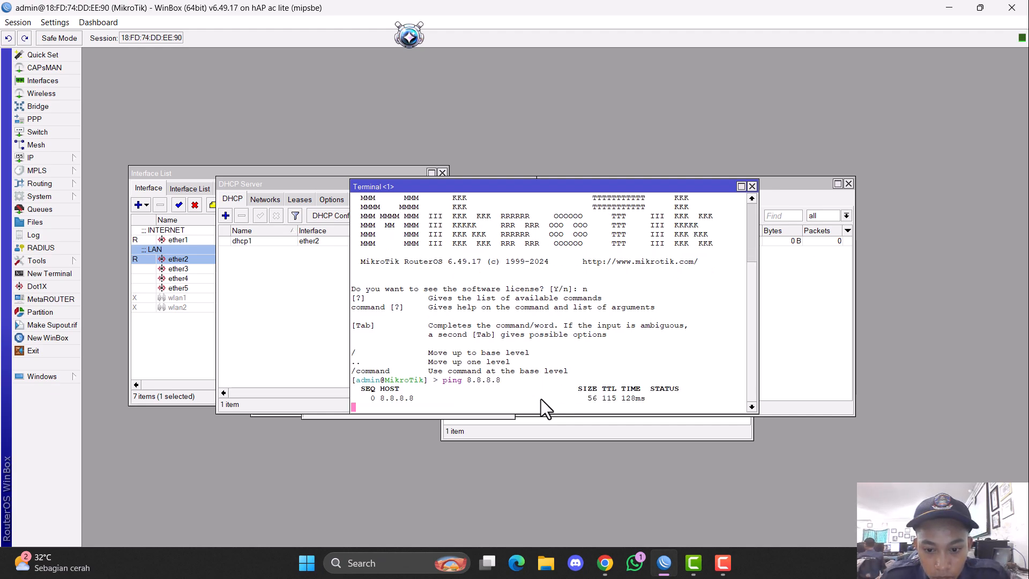
Switch to the Windows Command Prompt and renew the PC's IP address with ipconfig /renew, running the command twice.
{"action": "left_click", "coordinate": [421, 563]}
{"action": "type", "text": "command Prompt"}
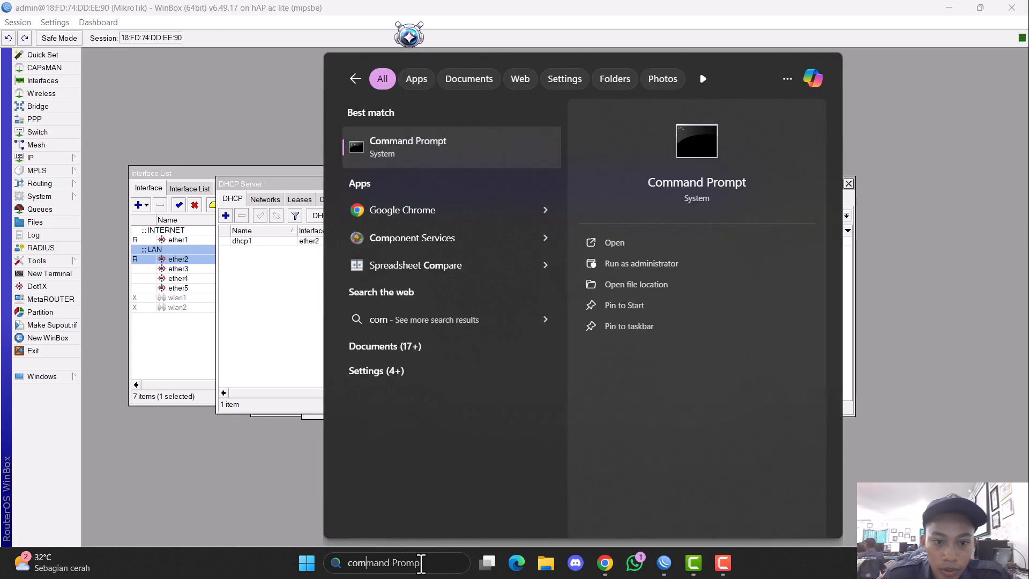
{"action": "left_click", "coordinate": [521, 137]}
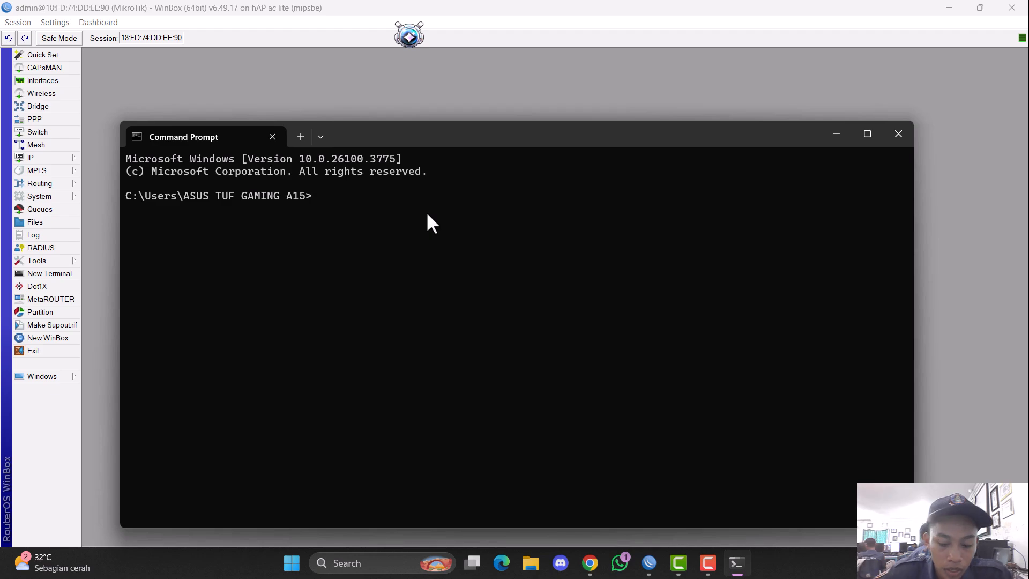
{"action": "type", "text": "ipconf"}
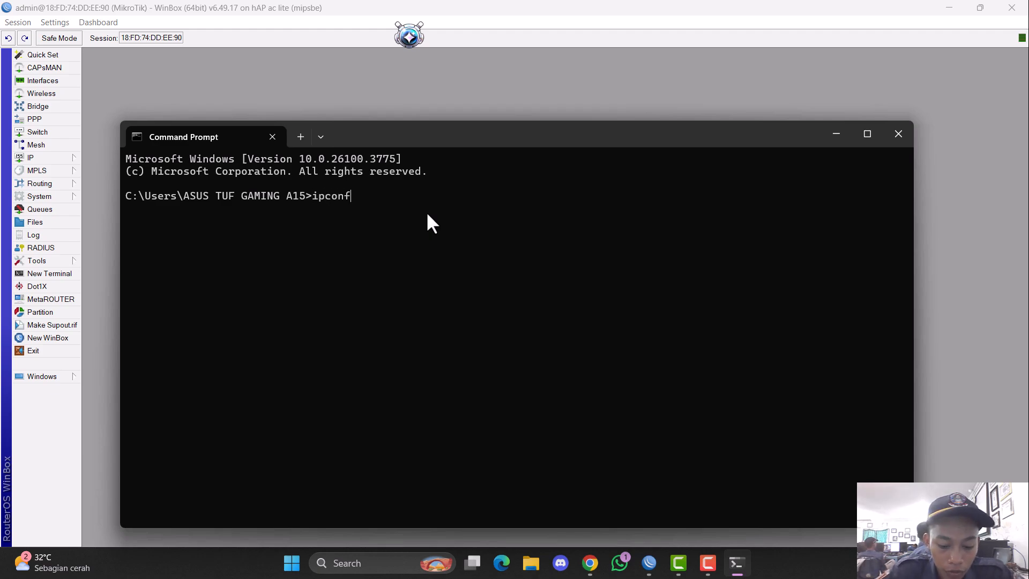
{"action": "type", "text": "ig /renew"}
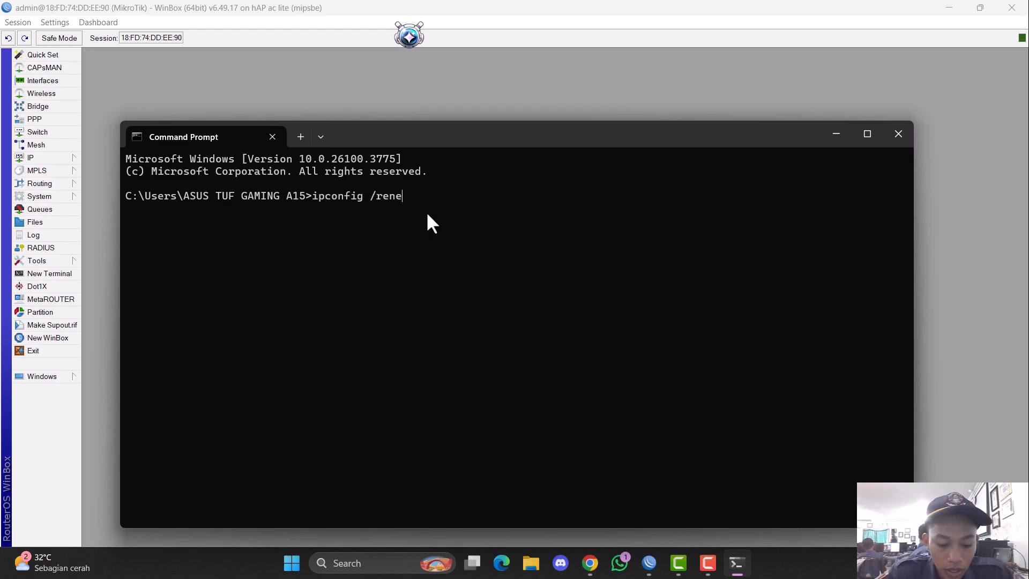
{"action": "key", "text": "Return"}
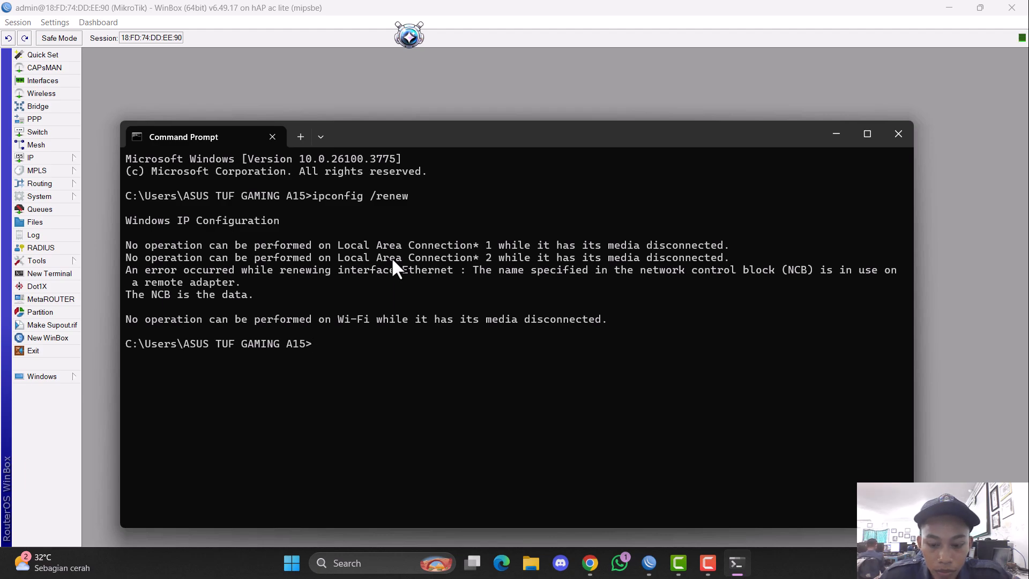
{"action": "key", "text": "Up"}
{"action": "key", "text": "Return"}
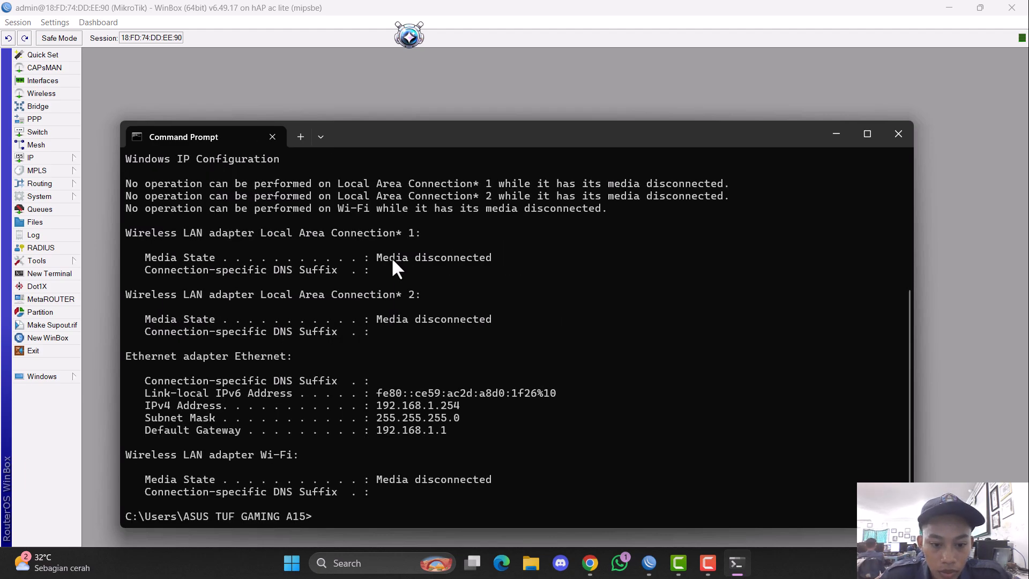
Ping 8.8.8.8 from the PC, then minimize the Command Prompt to return to WinBox.
{"action": "type", "text": "ping "}
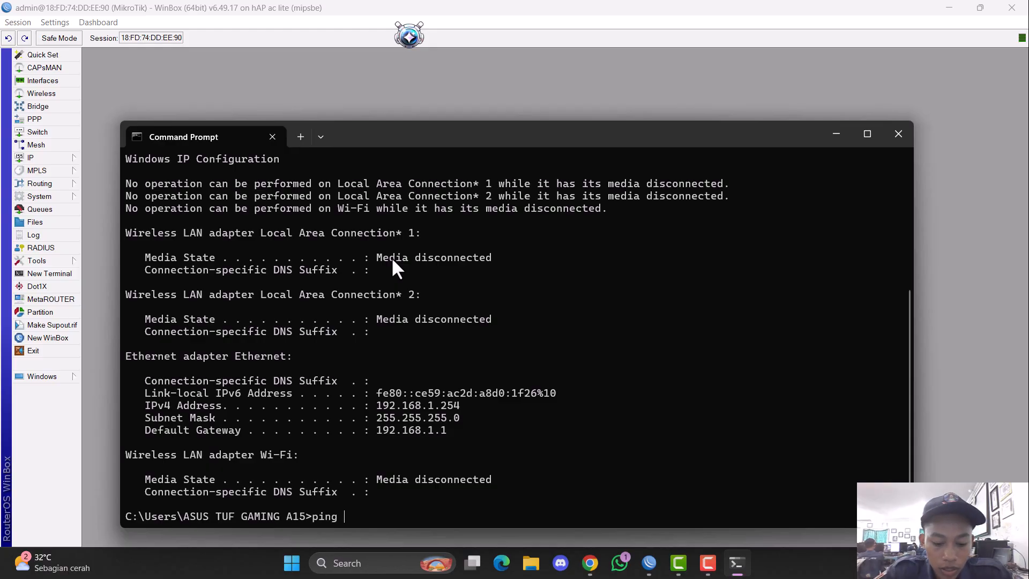
{"action": "type", "text": "8.8.8.8"}
{"action": "key", "text": "Return"}
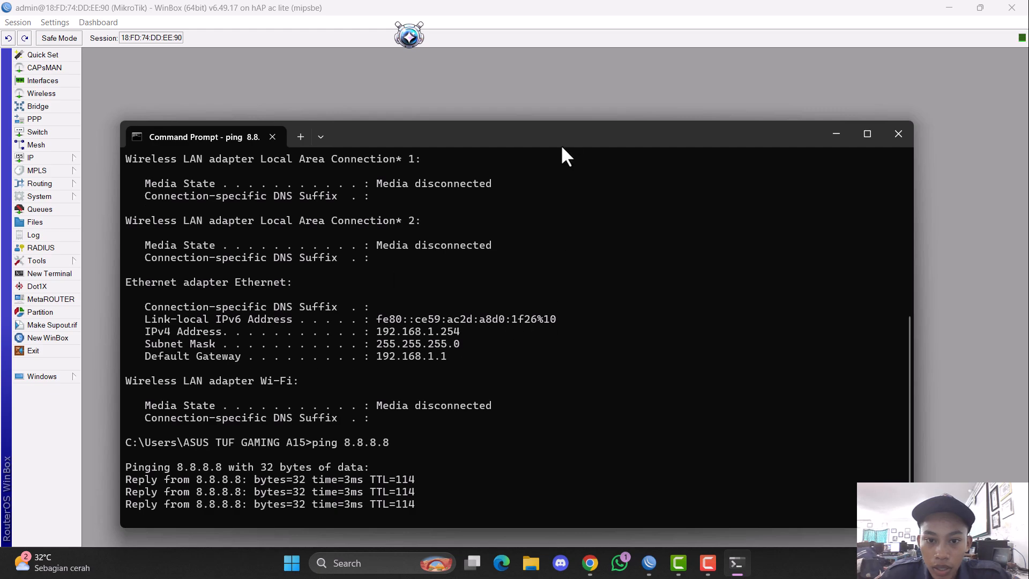
{"action": "left_click_drag", "start_coordinate": [561, 142], "coordinate": [429, 166]}
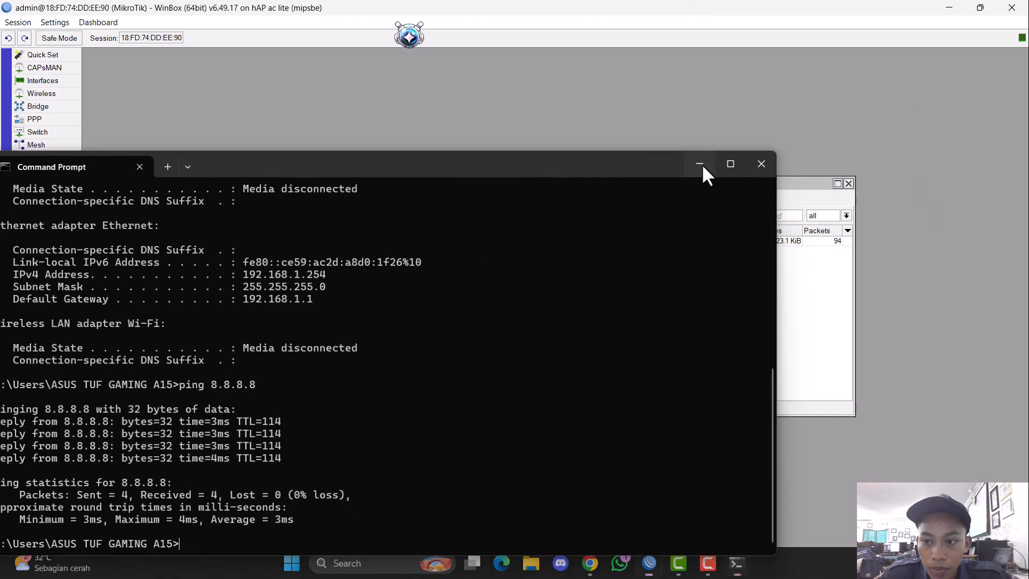
{"action": "left_click", "coordinate": [700, 161]}
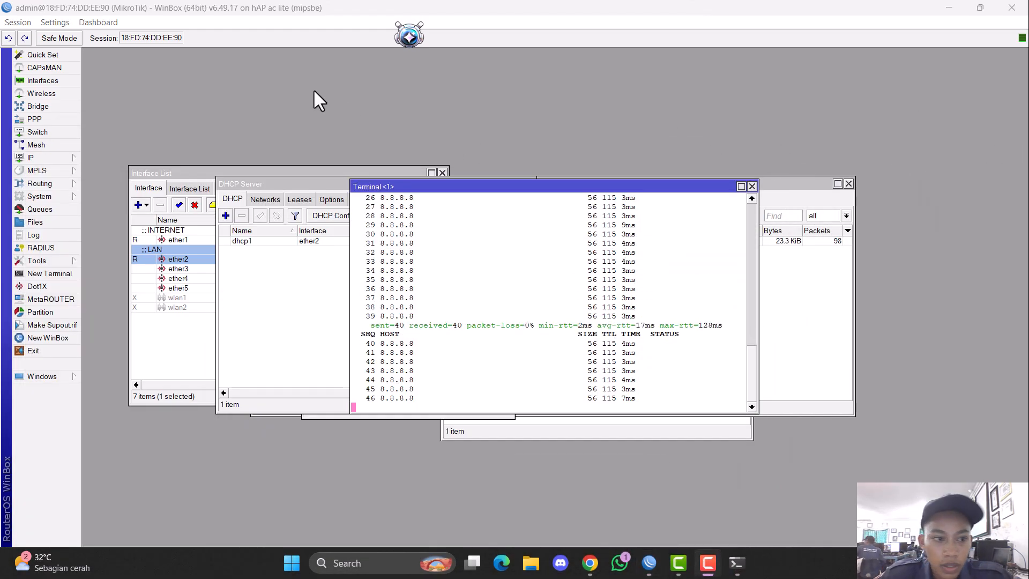
Add the comment AP to the ether3 interface.
{"action": "left_click", "coordinate": [66, 79]}
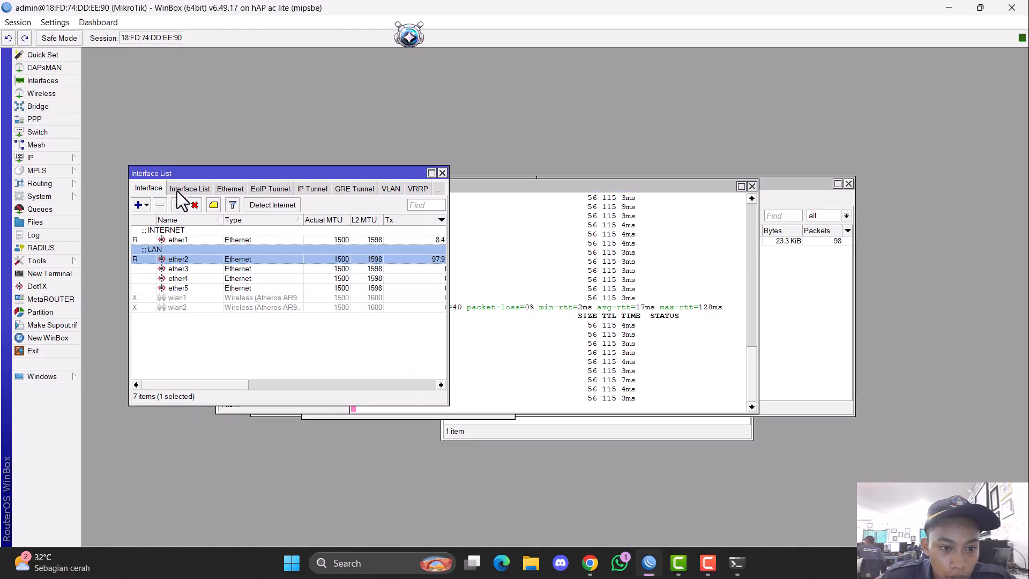
{"action": "left_click", "coordinate": [217, 267]}
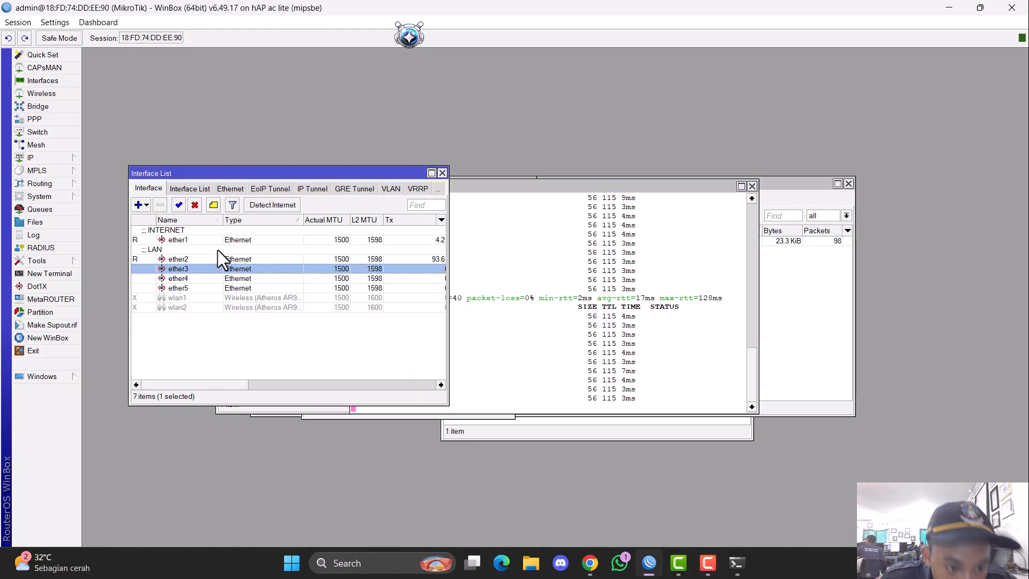
{"action": "left_click", "coordinate": [215, 206]}
{"action": "type", "text": "AP"}
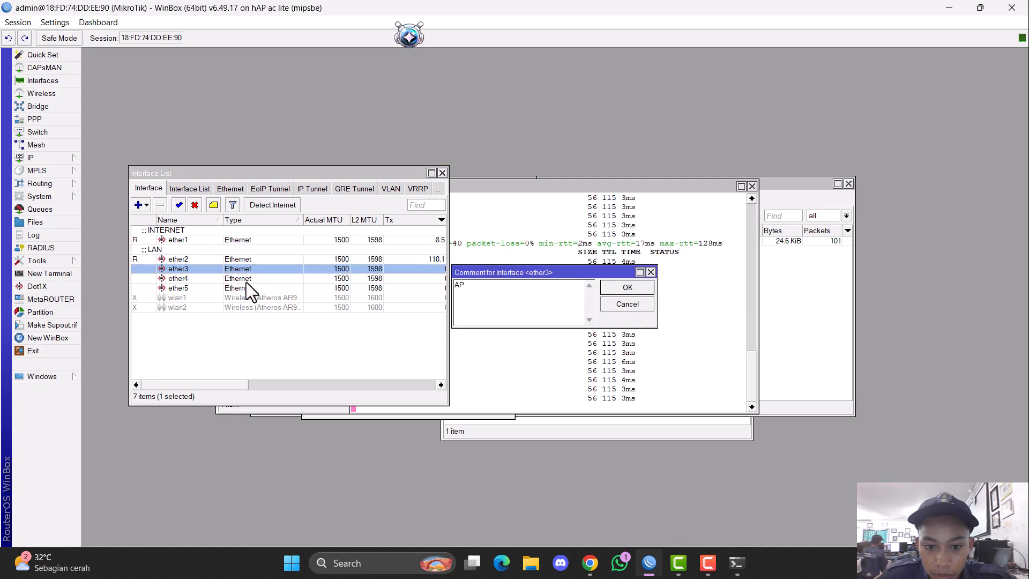
{"action": "left_click", "coordinate": [634, 286]}
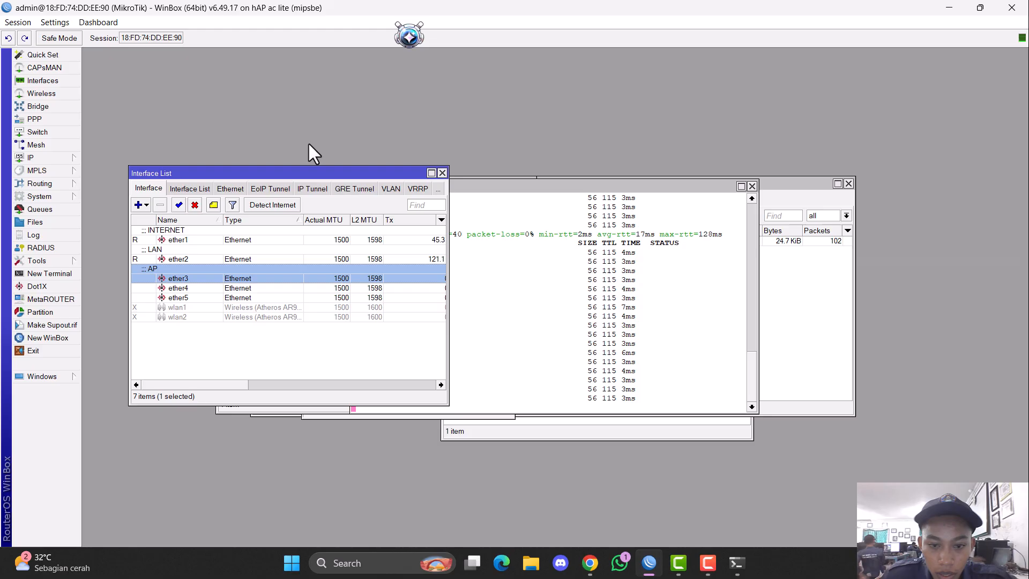
Add the IP address 192.168.20.1/24 to the ether3 interface.
{"action": "left_click", "coordinate": [57, 159]}
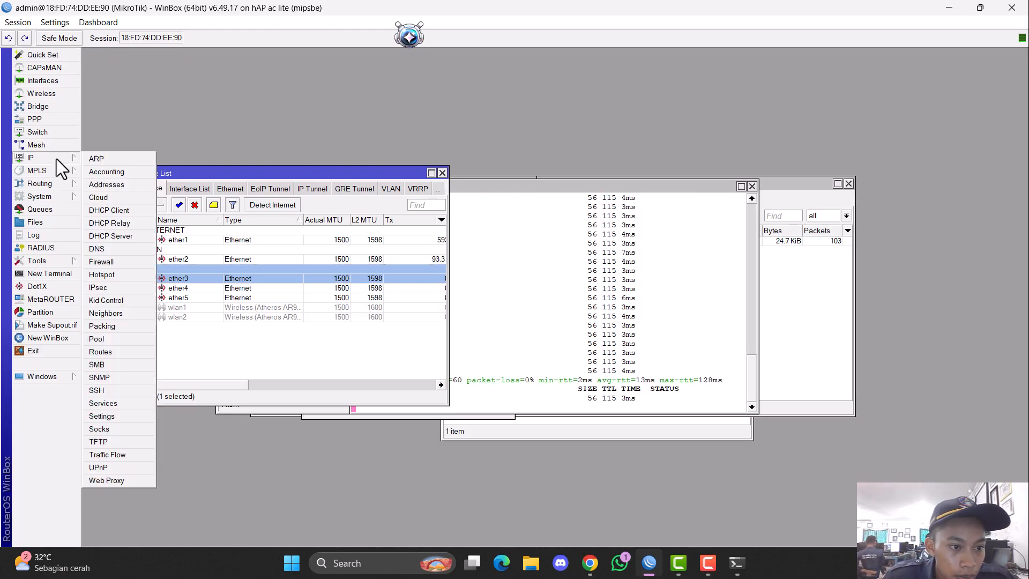
{"action": "mouse_move", "coordinate": [70, 166]}
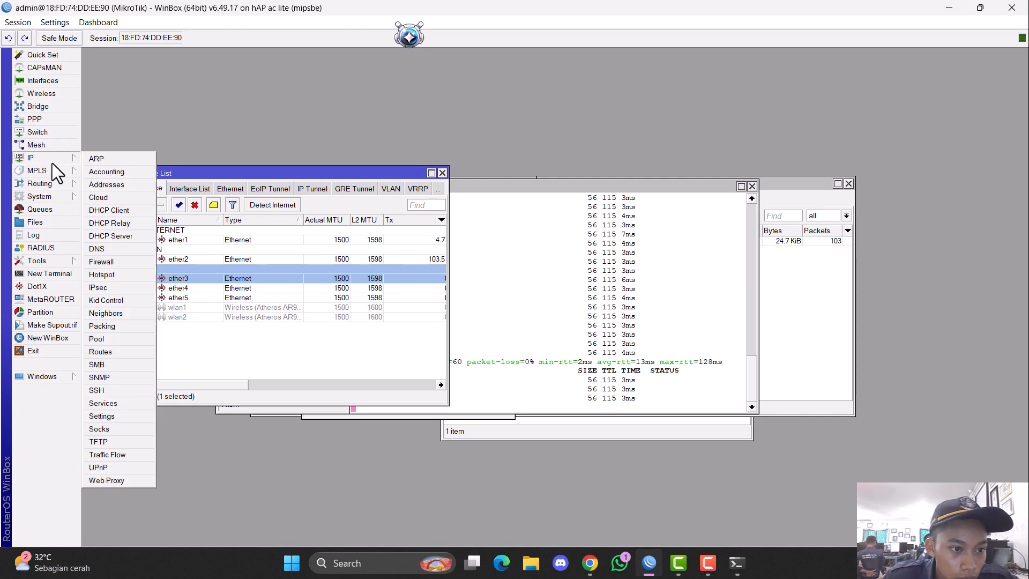
{"action": "left_click", "coordinate": [95, 184]}
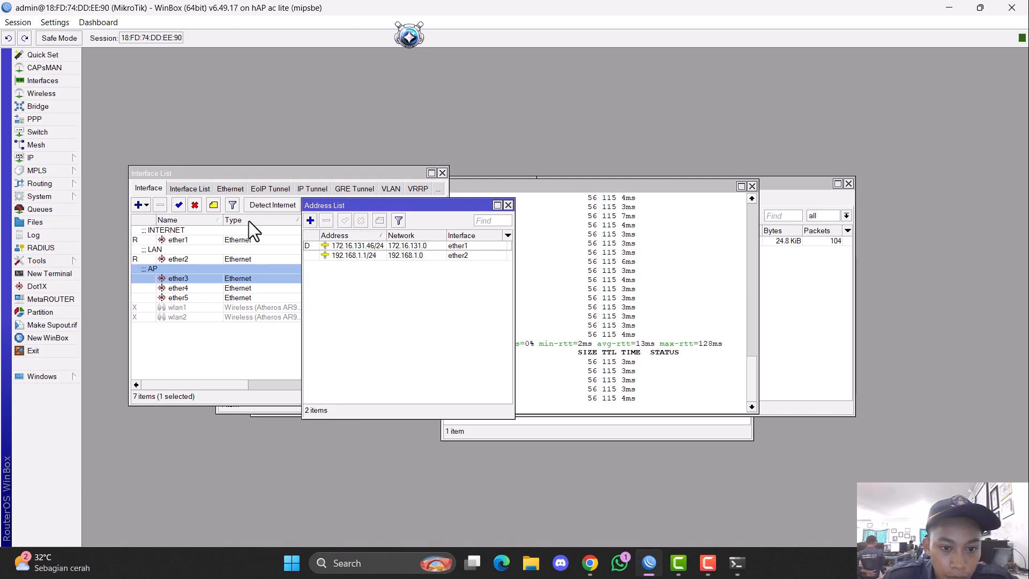
{"action": "left_click", "coordinate": [309, 221]}
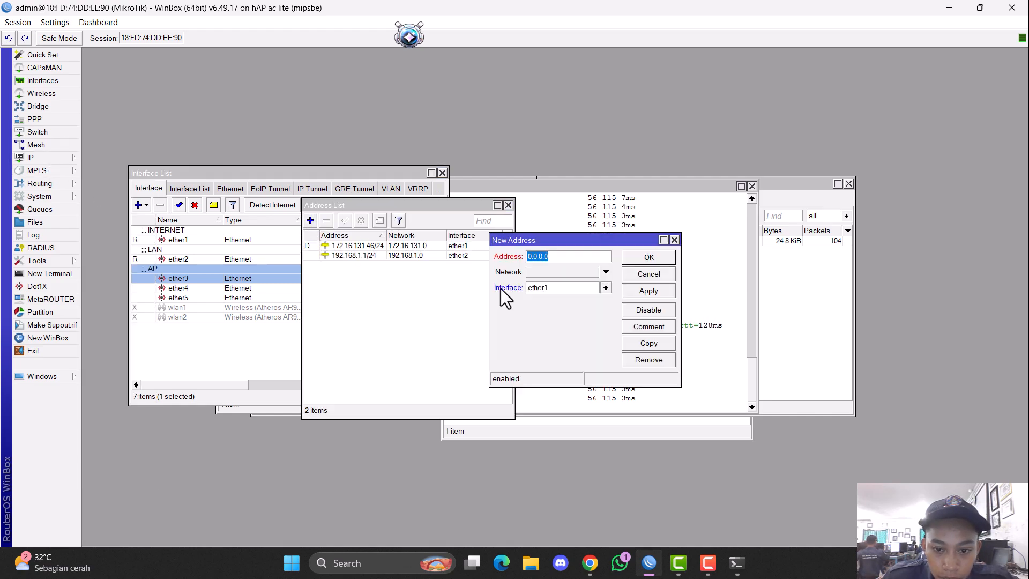
{"action": "type", "text": "12"}
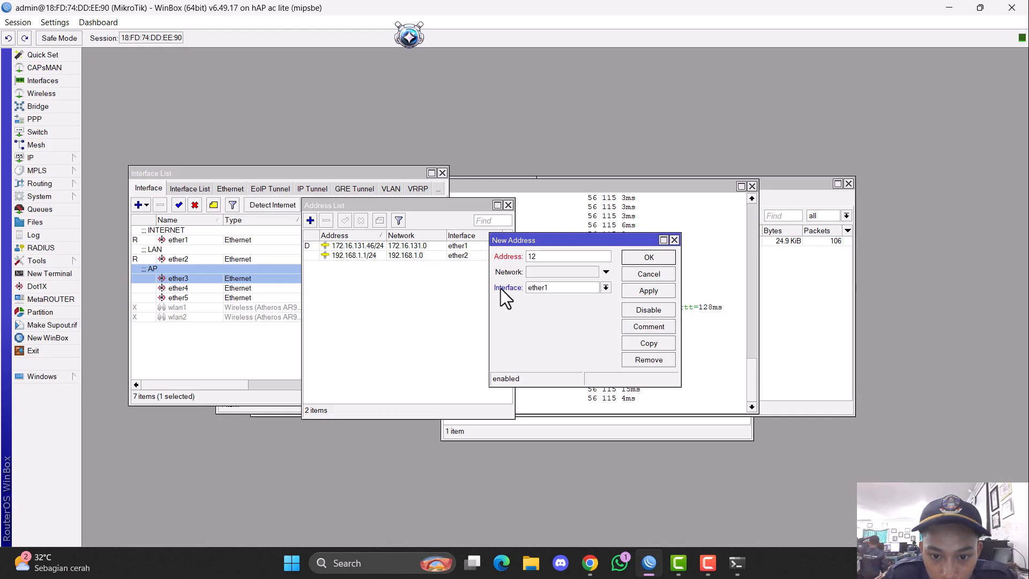
{"action": "key", "text": "BackSpace"}
{"action": "type", "text": "92."}
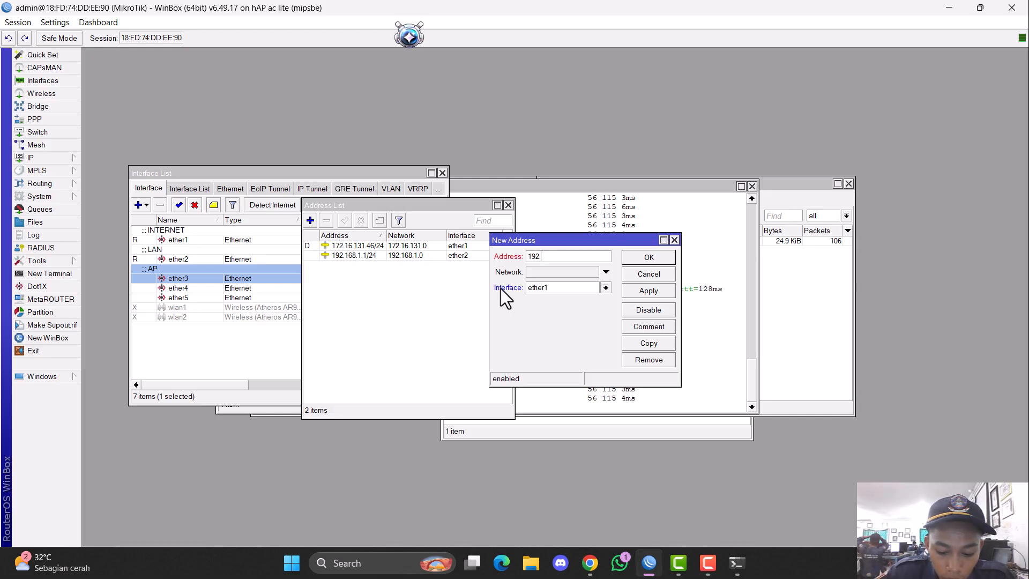
{"action": "type", "text": "168.2"}
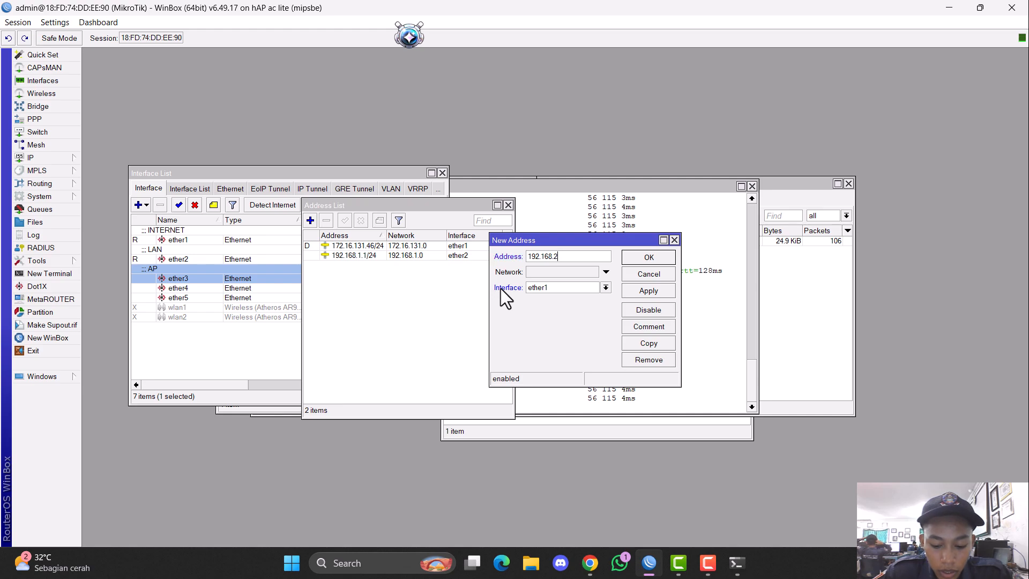
{"action": "type", "text": "0.1/24"}
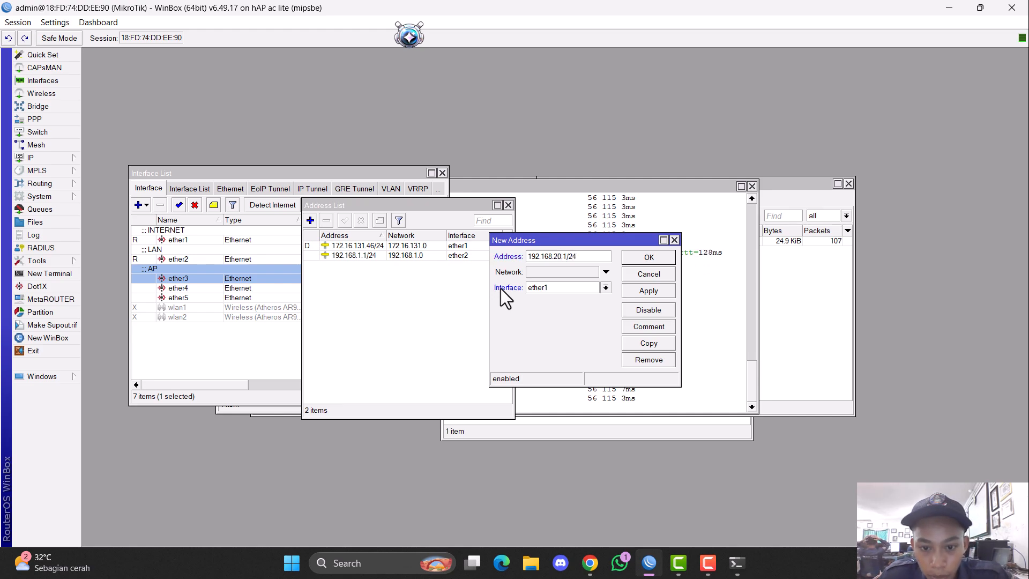
{"action": "left_click", "coordinate": [606, 290]}
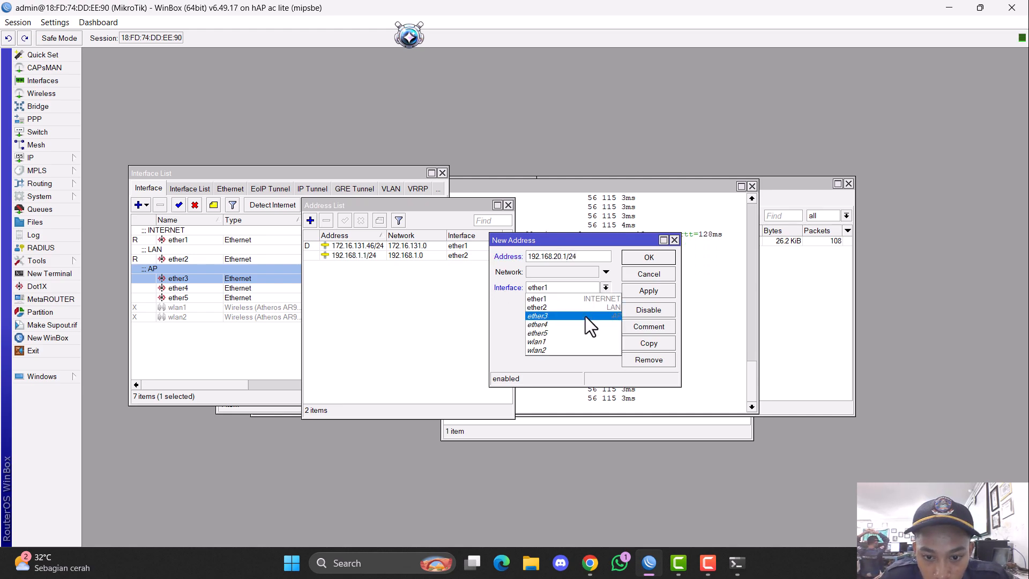
{"action": "left_click", "coordinate": [585, 316]}
{"action": "left_click", "coordinate": [645, 292]}
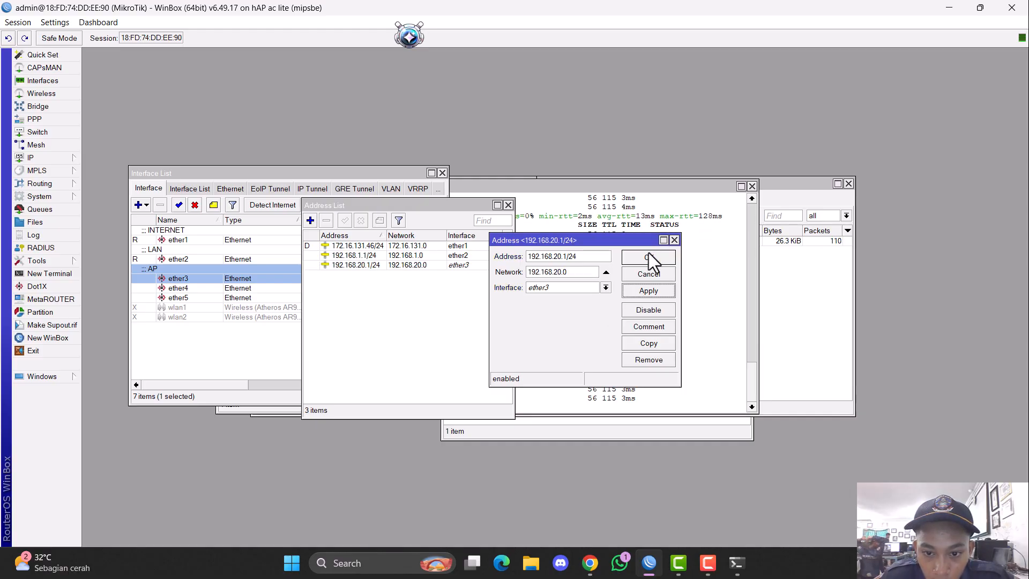
{"action": "left_click", "coordinate": [647, 259]}
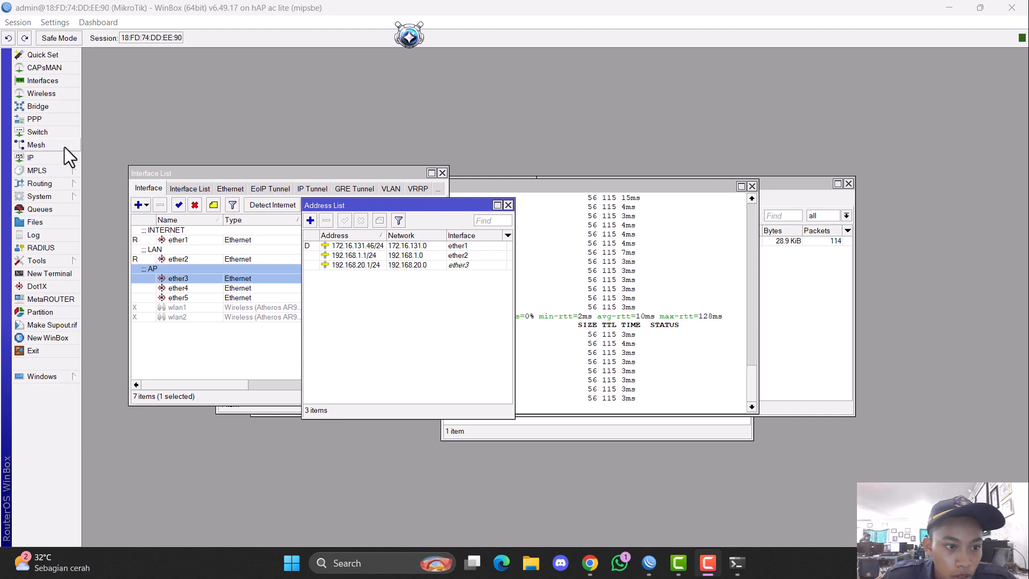
Set up a DHCP server on the ether3 interface with DHCP Setup, accepting all the suggested settings.
{"action": "left_click", "coordinate": [48, 156]}
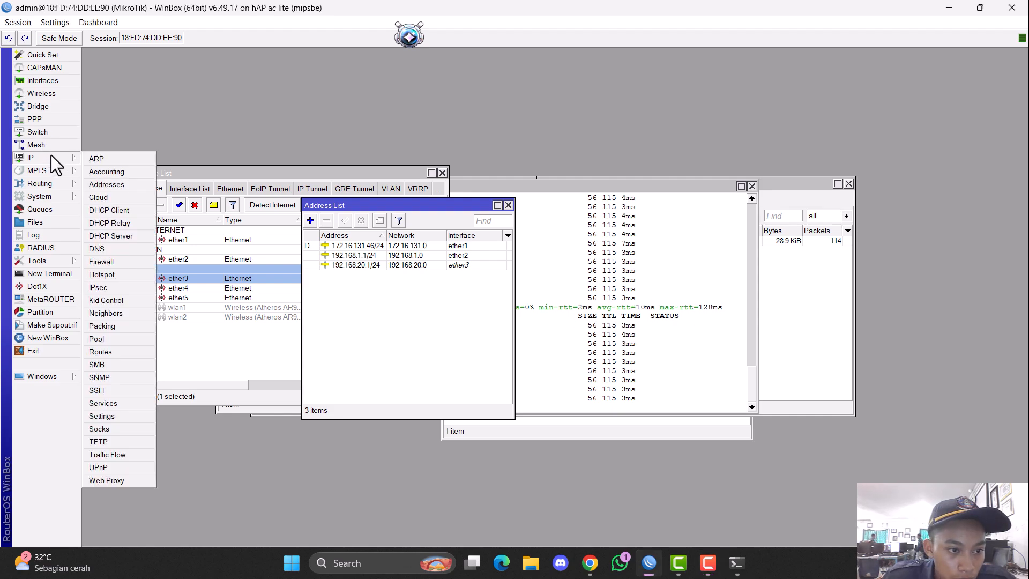
{"action": "left_click", "coordinate": [119, 233]}
{"action": "left_click", "coordinate": [379, 217]}
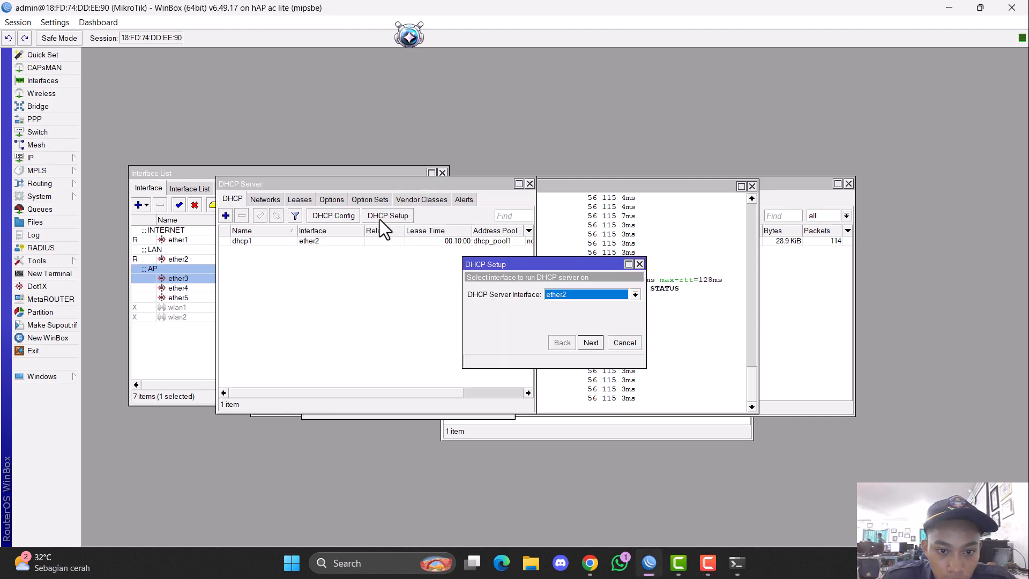
{"action": "left_click", "coordinate": [570, 298]}
{"action": "left_click", "coordinate": [570, 321]}
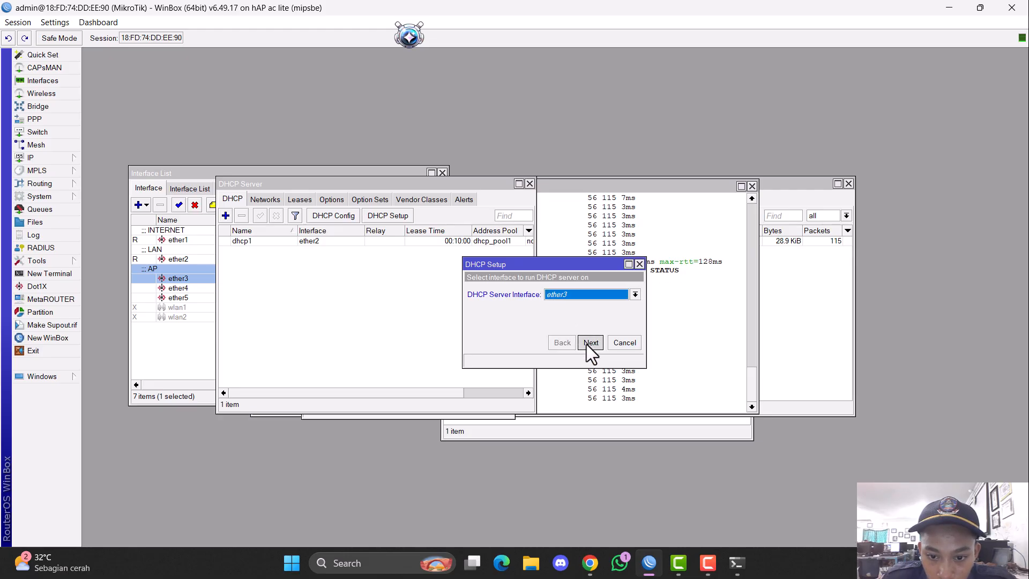
{"action": "left_click", "coordinate": [590, 342]}
{"action": "left_click", "coordinate": [590, 342]}
{"action": "left_click", "coordinate": [590, 343]}
{"action": "left_click", "coordinate": [590, 343]}
{"action": "left_click", "coordinate": [590, 342]}
{"action": "left_click", "coordinate": [590, 342]}
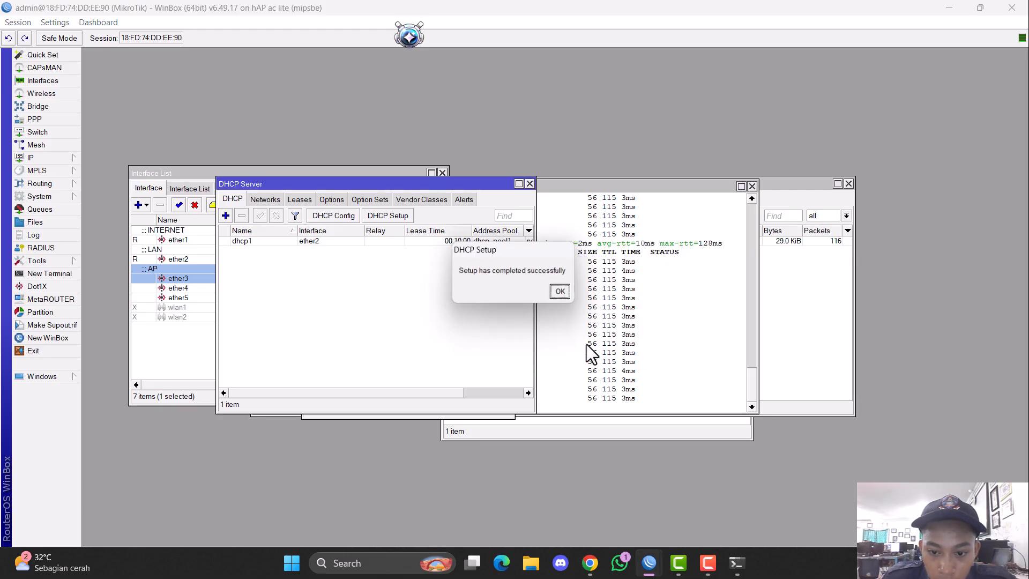
{"action": "left_click", "coordinate": [560, 293]}
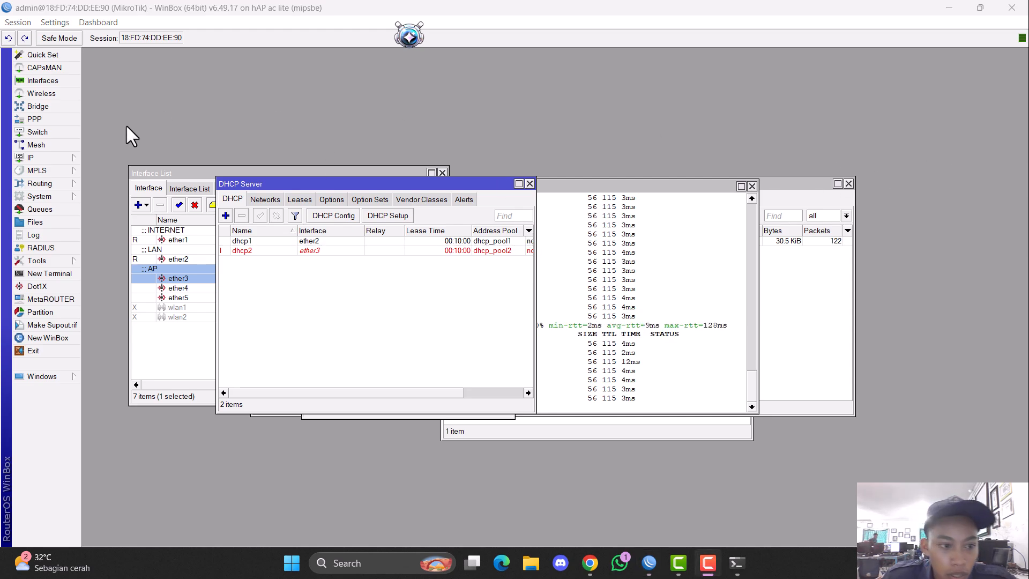
Start Hotspot Setup from the hotspot servers list with ether3 as the HotSpot interface.
{"action": "left_click", "coordinate": [60, 159]}
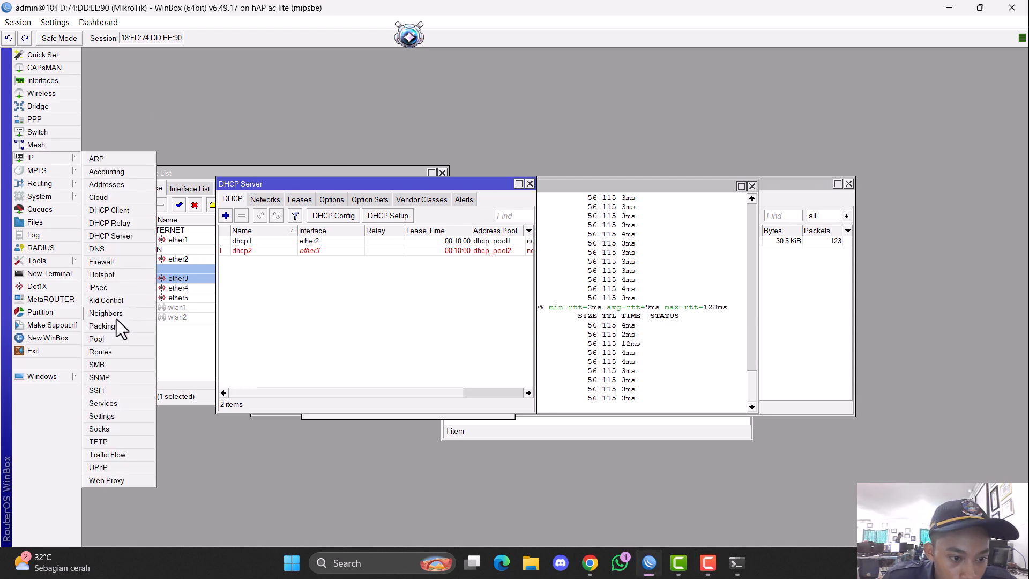
{"action": "left_click", "coordinate": [136, 275]}
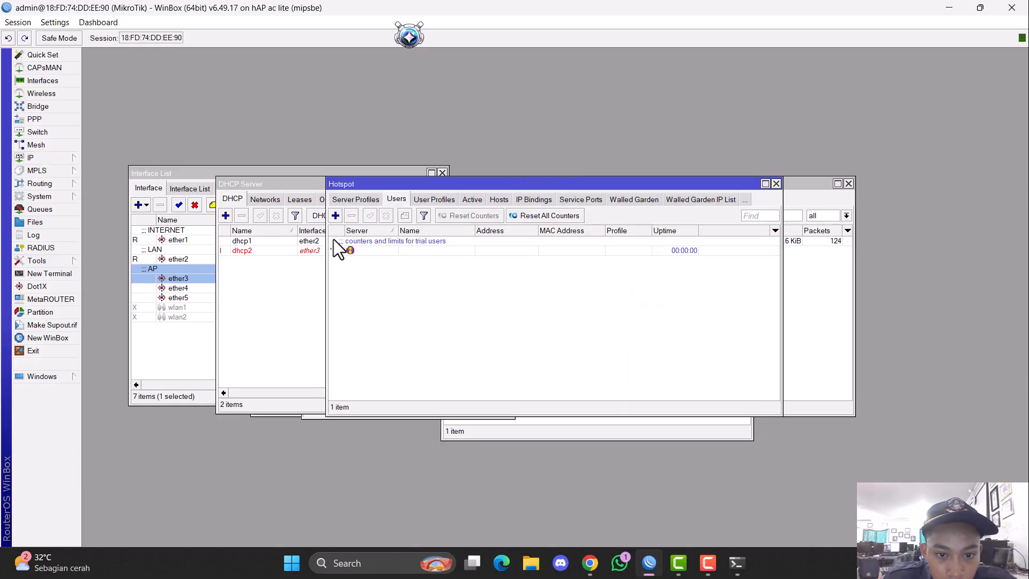
{"action": "left_click", "coordinate": [350, 201]}
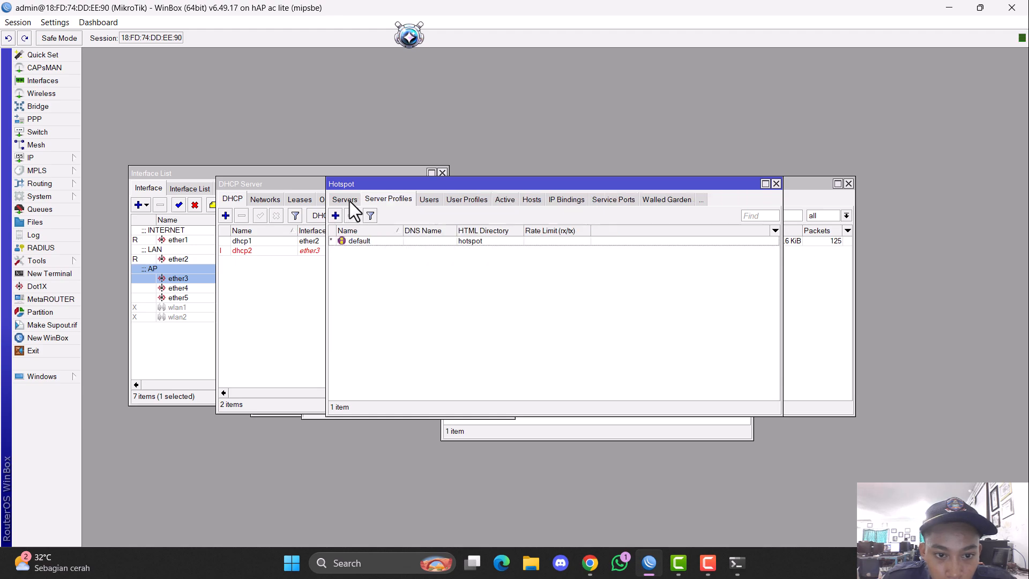
{"action": "left_click", "coordinate": [350, 201]}
{"action": "left_click", "coordinate": [509, 215]}
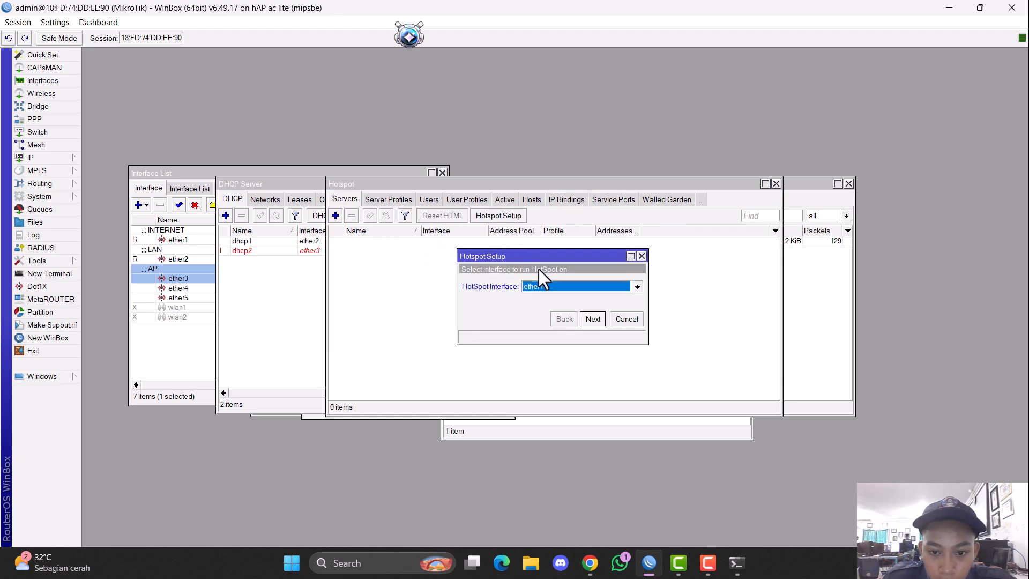
{"action": "left_click", "coordinate": [552, 285]}
{"action": "left_click", "coordinate": [554, 310]}
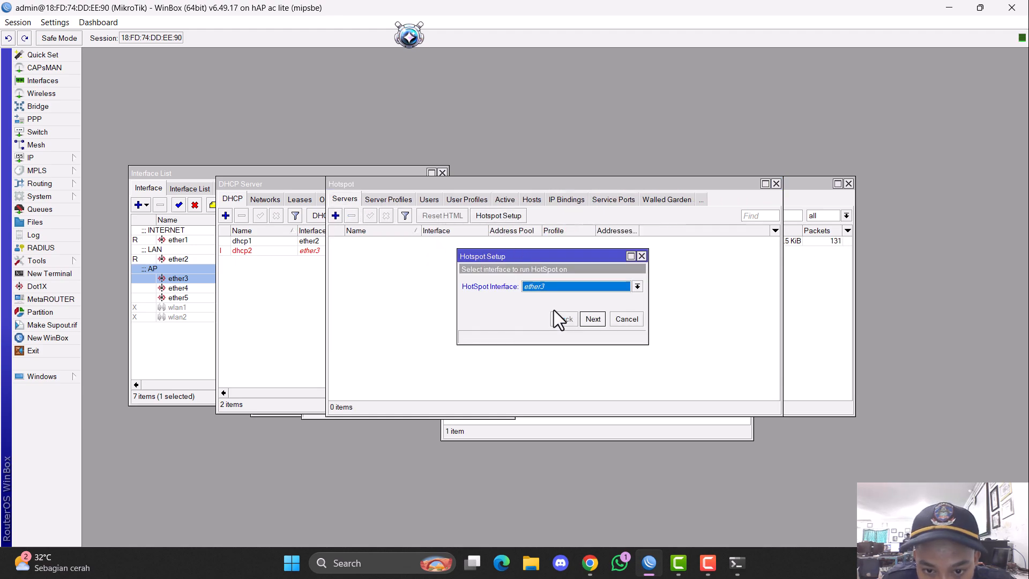
Accept the suggested hotspot network settings, keeping the SSL certificate at none and the SMTP server at 0.0.0.0.
{"action": "left_click", "coordinate": [585, 324]}
{"action": "left_click", "coordinate": [585, 324]}
{"action": "left_click", "coordinate": [585, 323]}
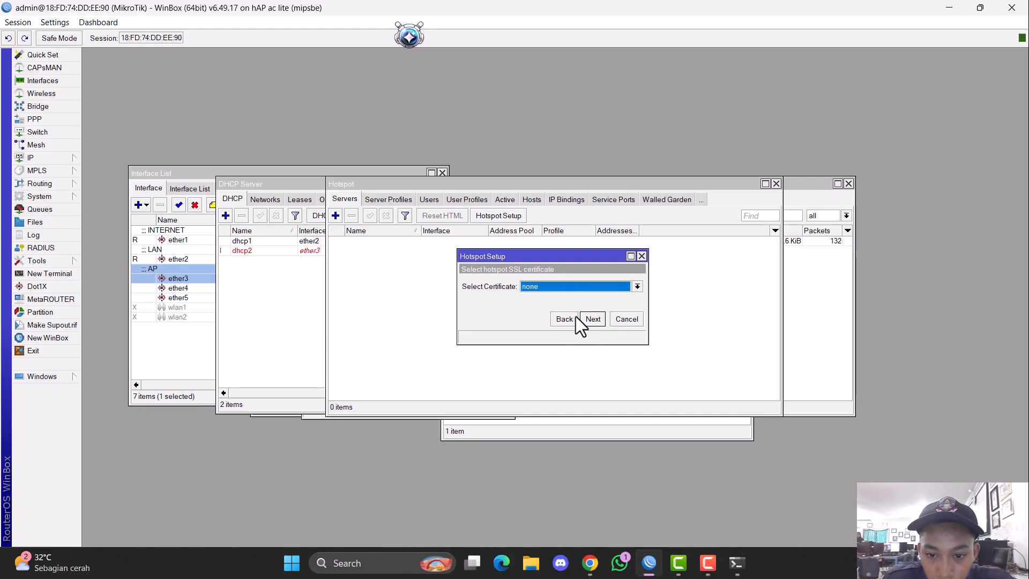
{"action": "left_click", "coordinate": [590, 317]}
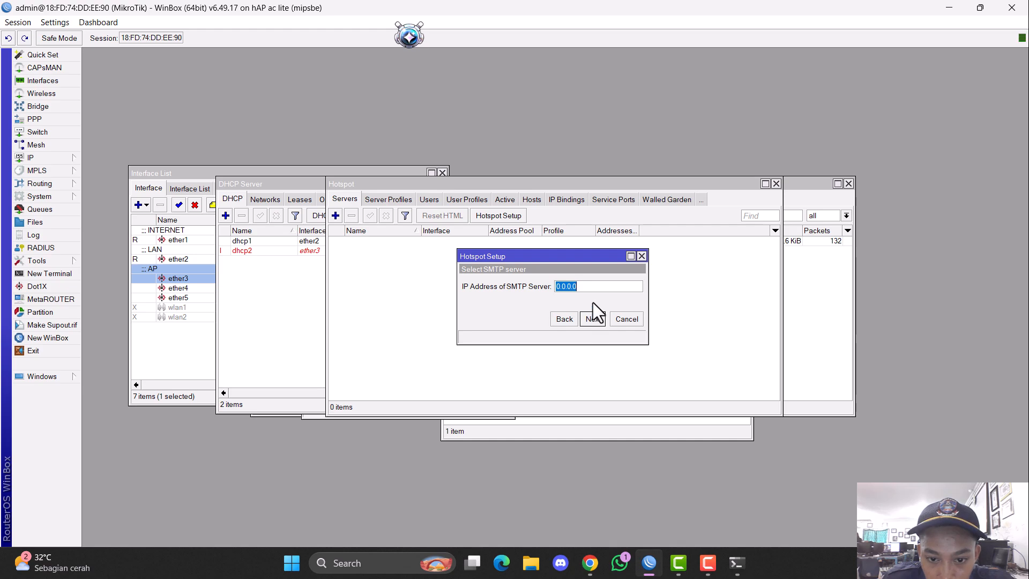
{"action": "left_click", "coordinate": [586, 320]}
{"action": "left_click", "coordinate": [587, 320]}
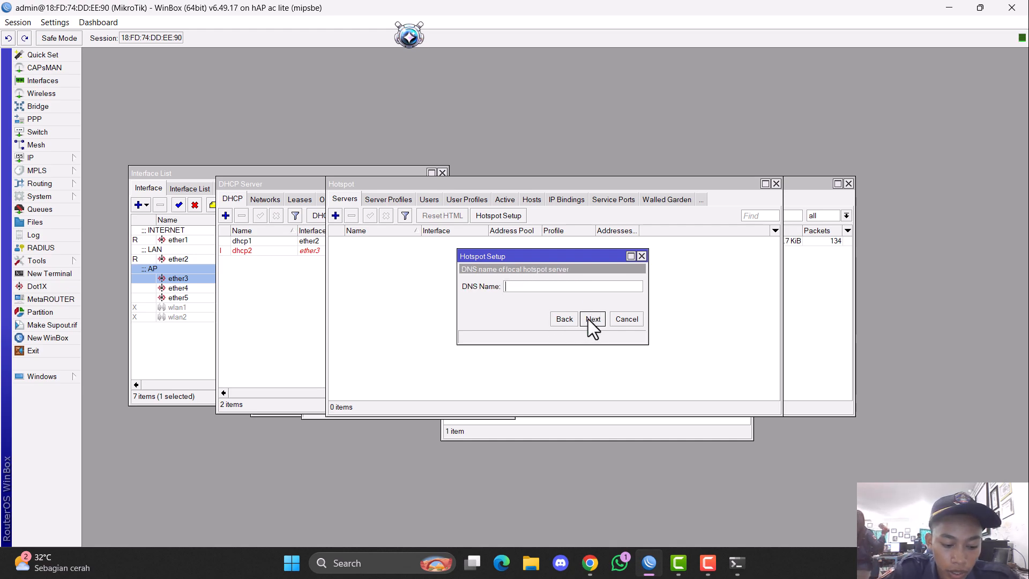
Set the hotspot's DNS name to the owner's first name plus .NET, enter the local admin user's password and finish the setup.
{"action": "type", "text": "RAFI."}
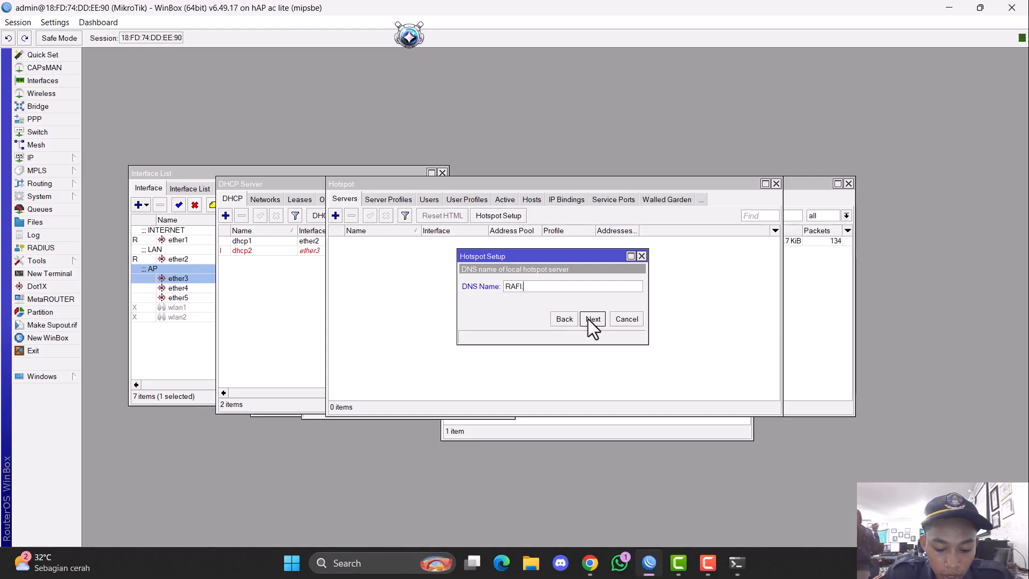
{"action": "type", "text": "NET"}
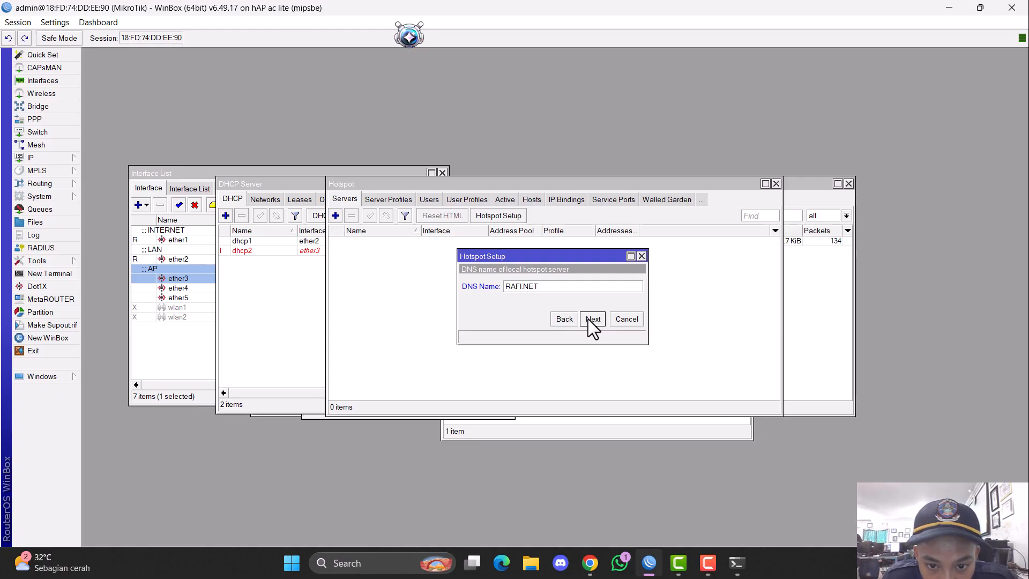
{"action": "left_click", "coordinate": [592, 324]}
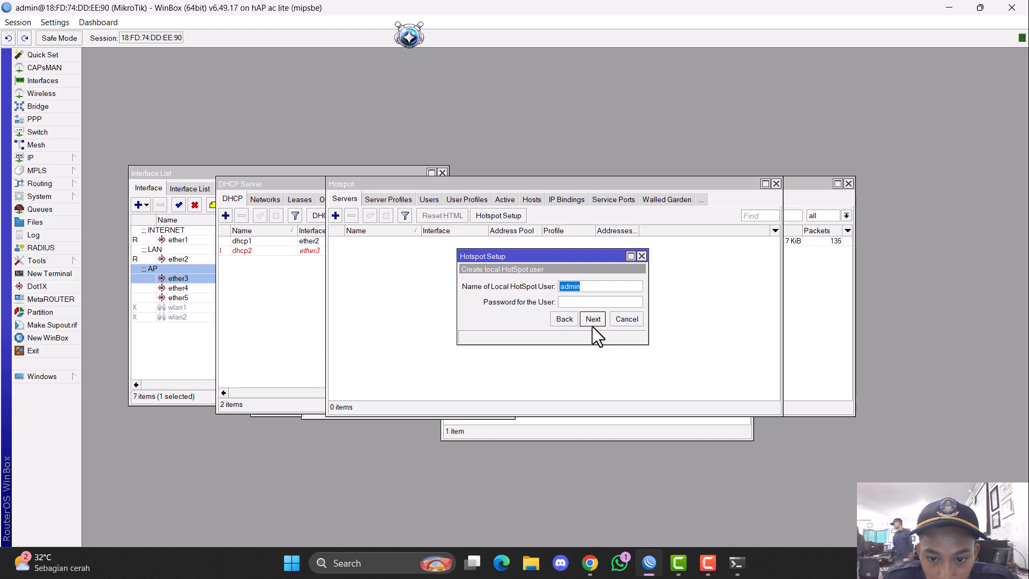
{"action": "left_click", "coordinate": [603, 303]}
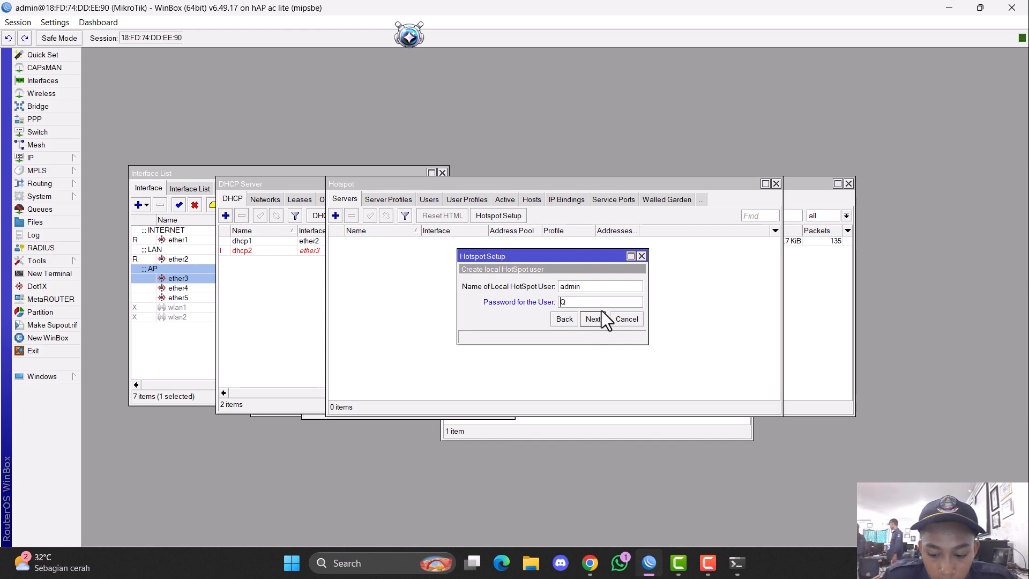
{"action": "type", "text": "1"}
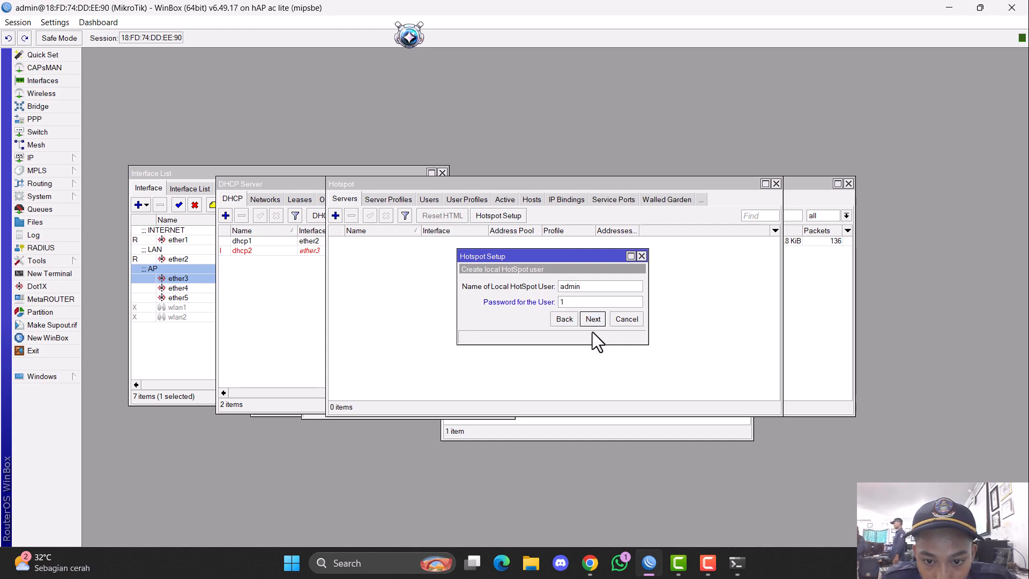
{"action": "left_click", "coordinate": [591, 323]}
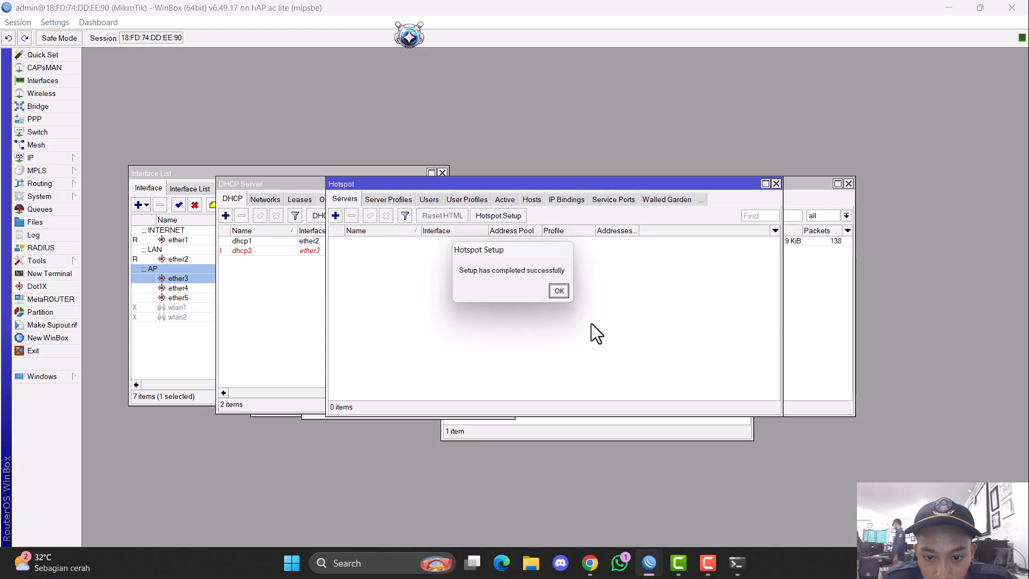
{"action": "left_click", "coordinate": [561, 296]}
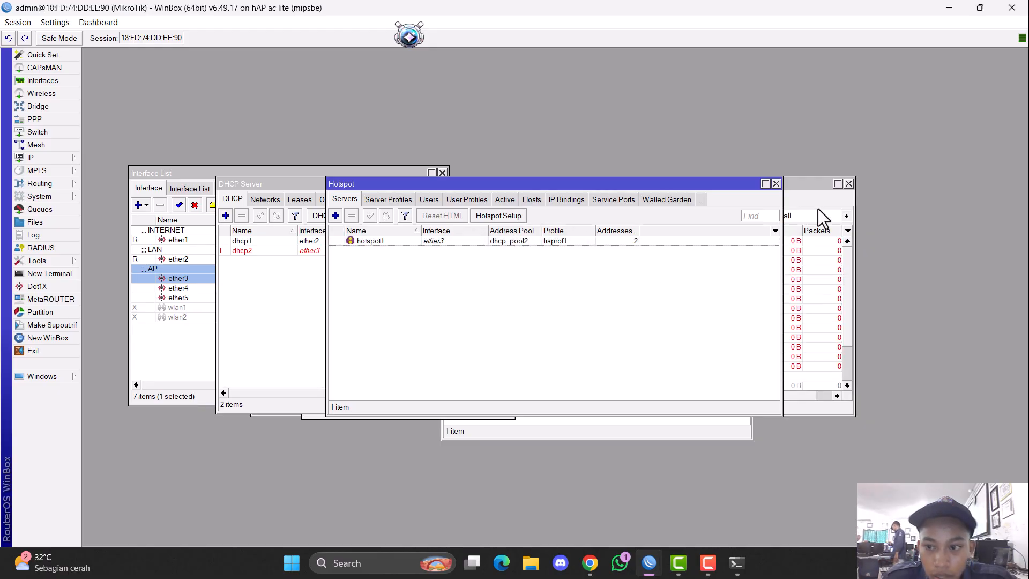
Enable Use RADIUS in the hsprof1 hotspot server profile and save the profile.
{"action": "left_click", "coordinate": [410, 196]}
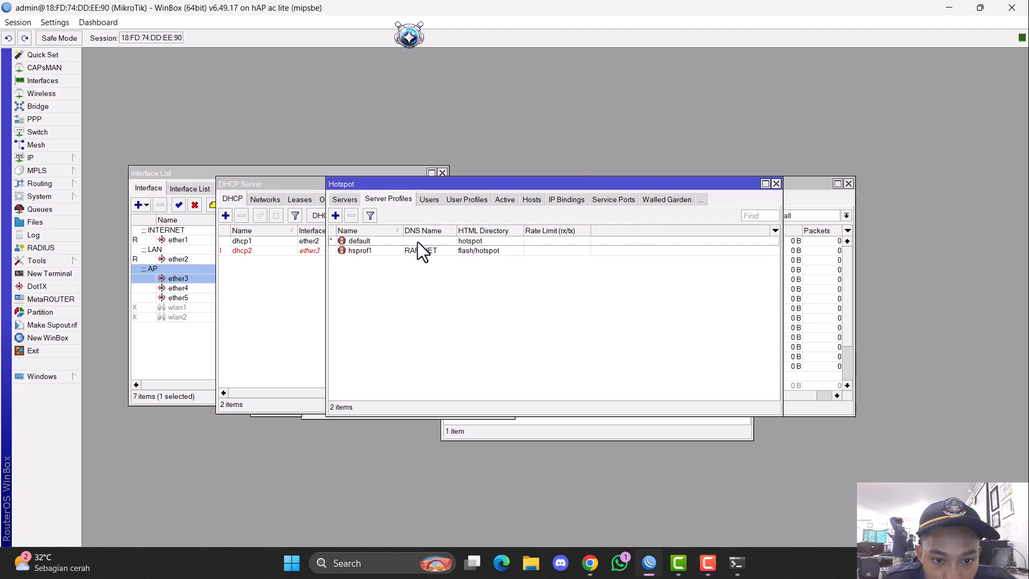
{"action": "left_click", "coordinate": [447, 251]}
{"action": "double_click", "coordinate": [448, 250]}
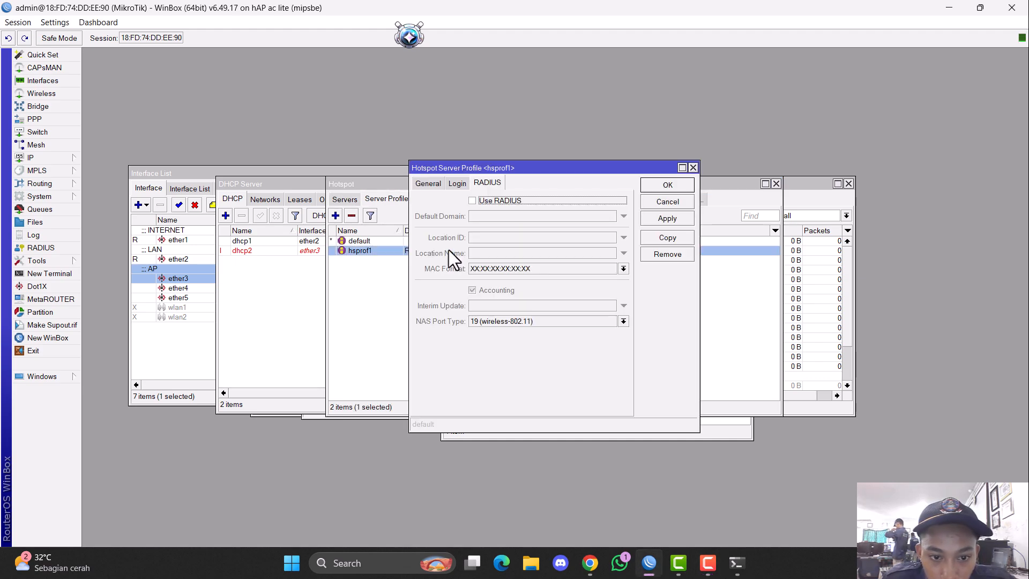
{"action": "left_click", "coordinate": [474, 202]}
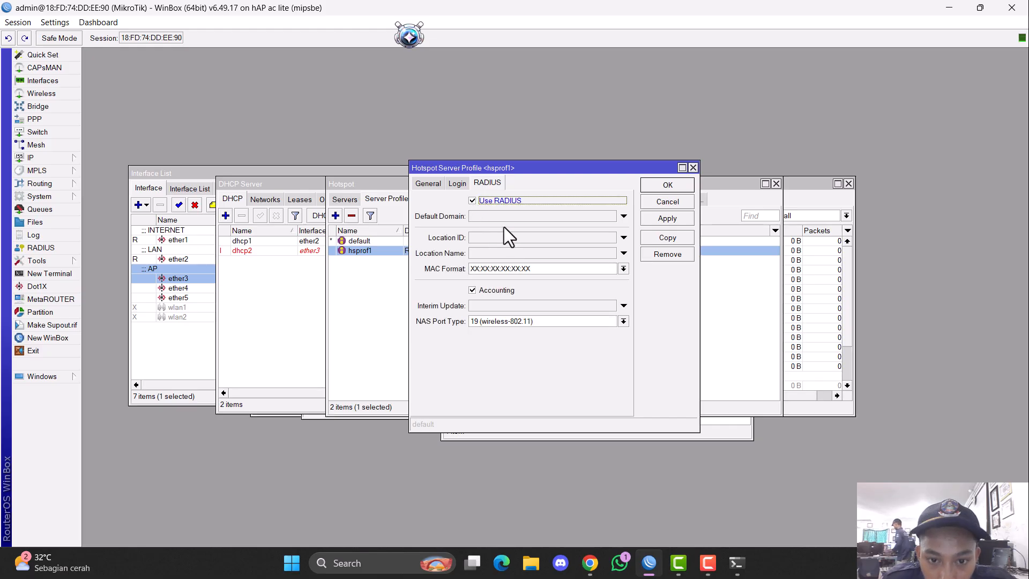
{"action": "left_click", "coordinate": [650, 219]}
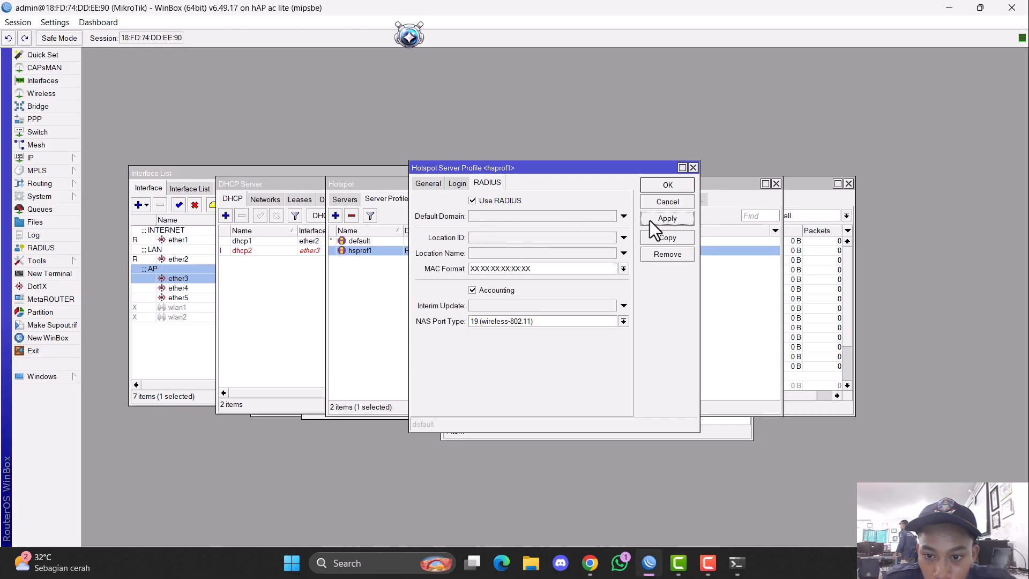
{"action": "left_click", "coordinate": [674, 183]}
Add a hotspot user for all servers with the default profile, entering the person's first name as user name and the user's password.
{"action": "left_click", "coordinate": [430, 197]}
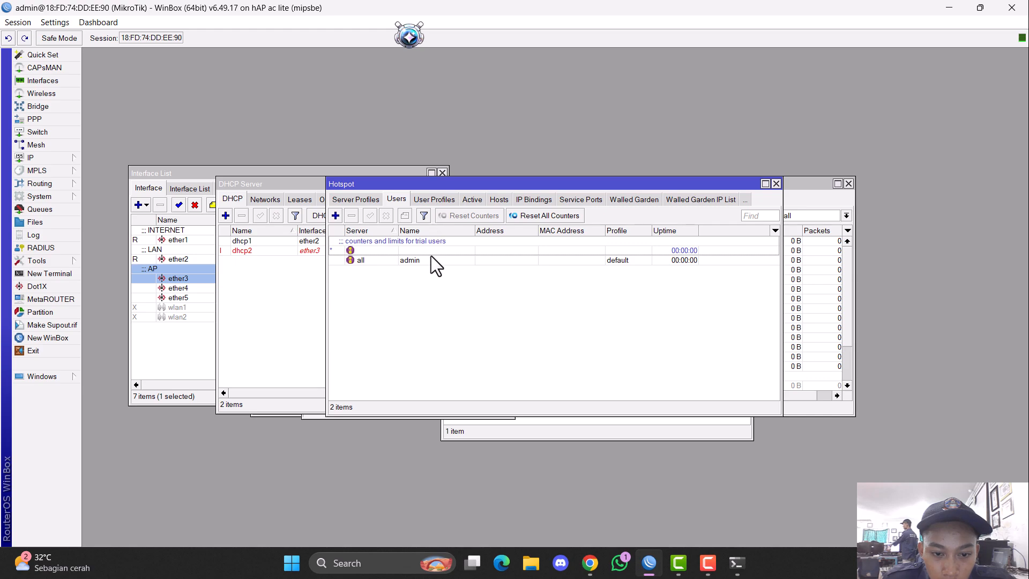
{"action": "left_click", "coordinate": [336, 215]}
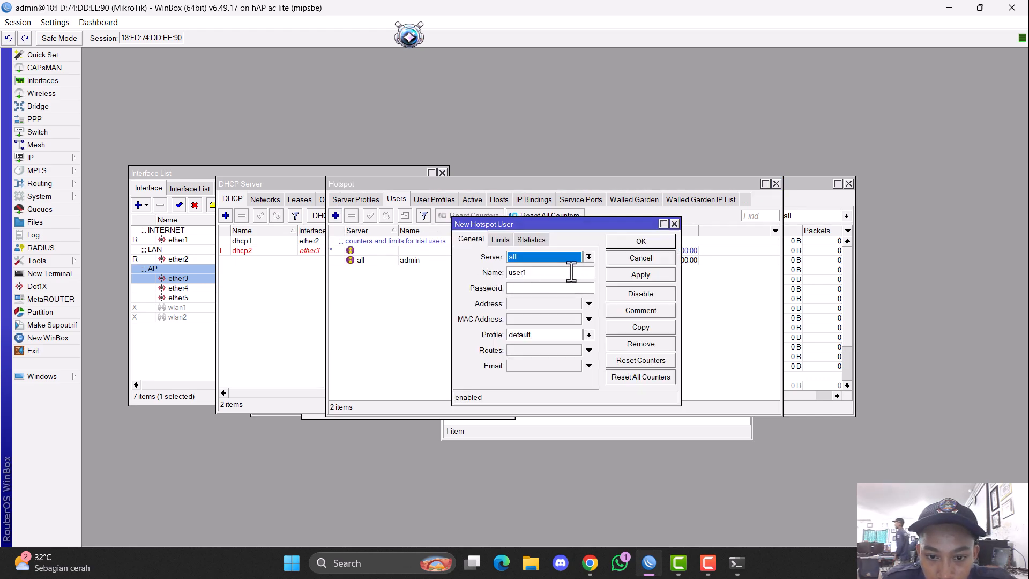
{"action": "left_click", "coordinate": [983, 135]}
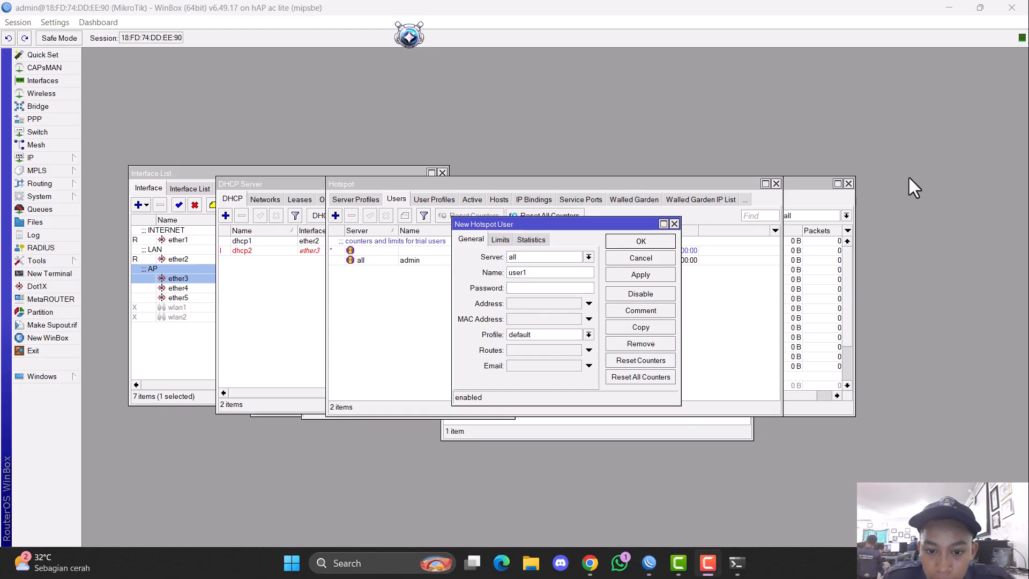
{"action": "left_click", "coordinate": [572, 273]}
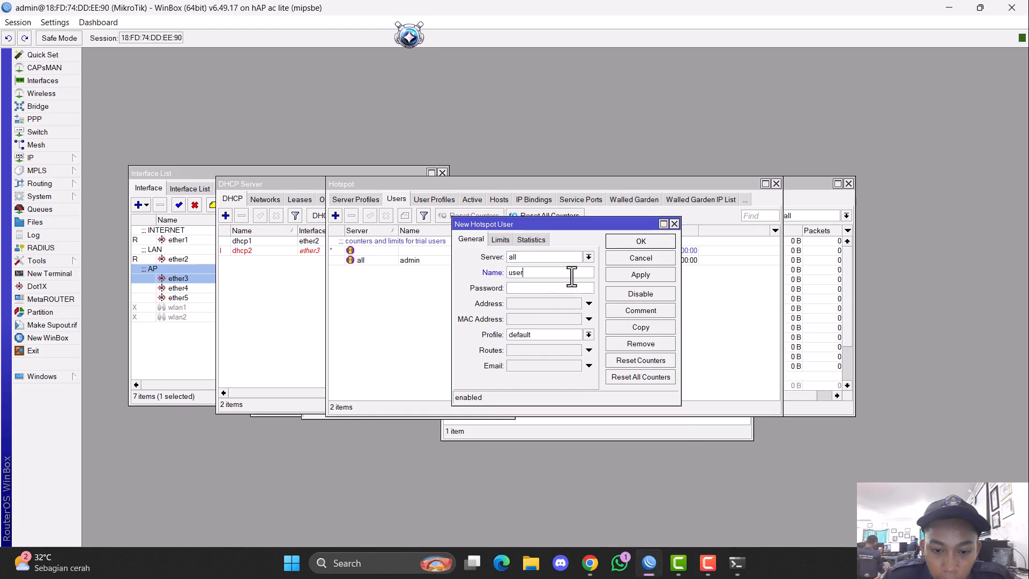
{"action": "key", "text": "BackSpace"}
{"action": "key", "text": "BackSpace"}
{"action": "key", "text": "BackSpace"}
{"action": "key", "text": "BackSpace"}
{"action": "type", "text": "rafi"}
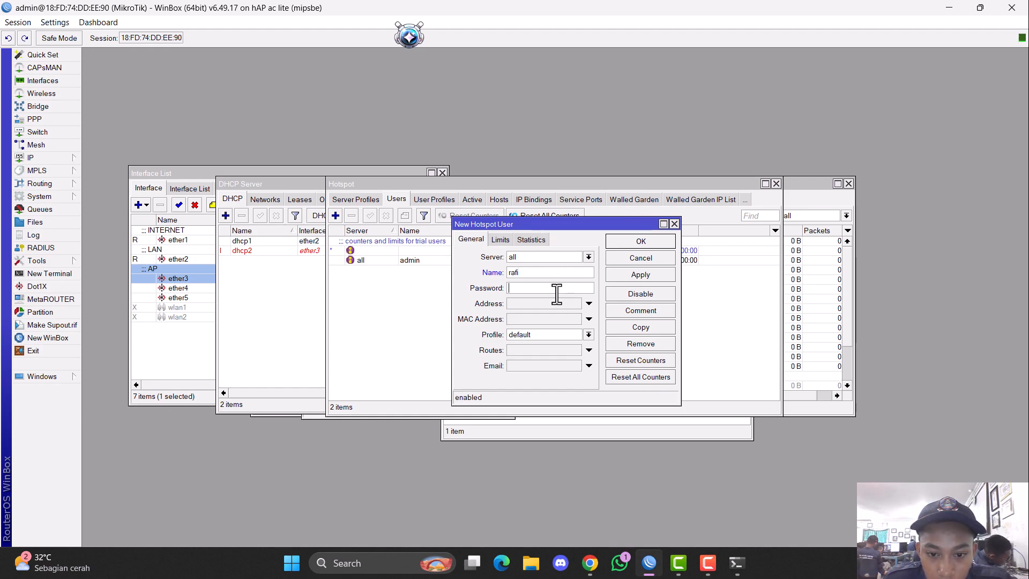
{"action": "left_click", "coordinate": [619, 277]}
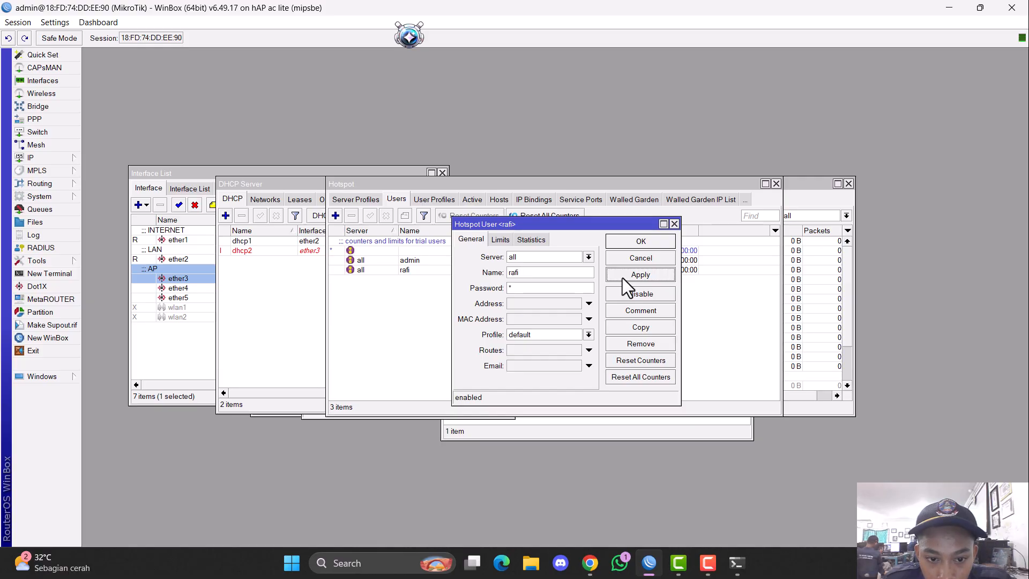
{"action": "left_click", "coordinate": [635, 246]}
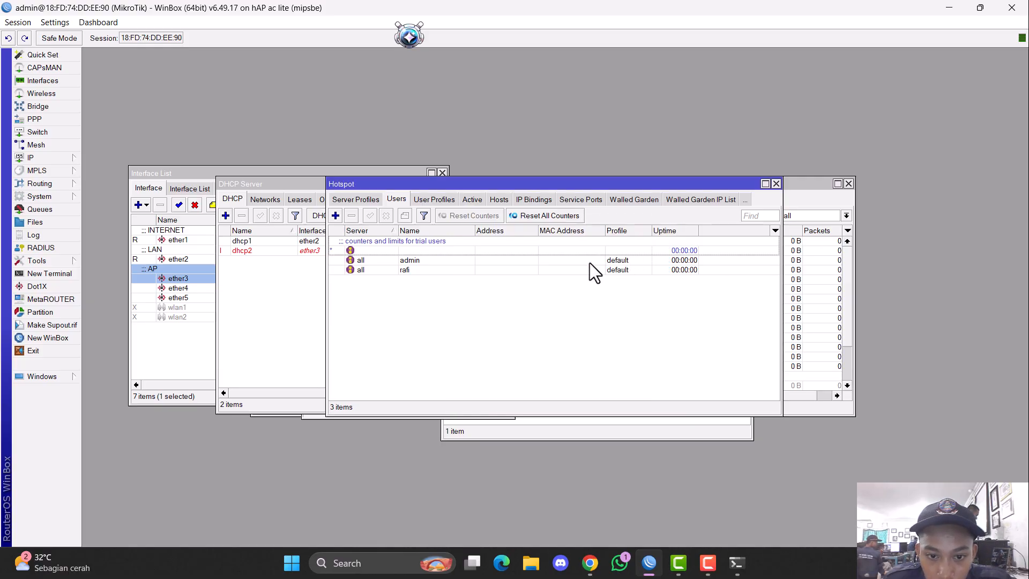
{"action": "left_click", "coordinate": [969, 136]}
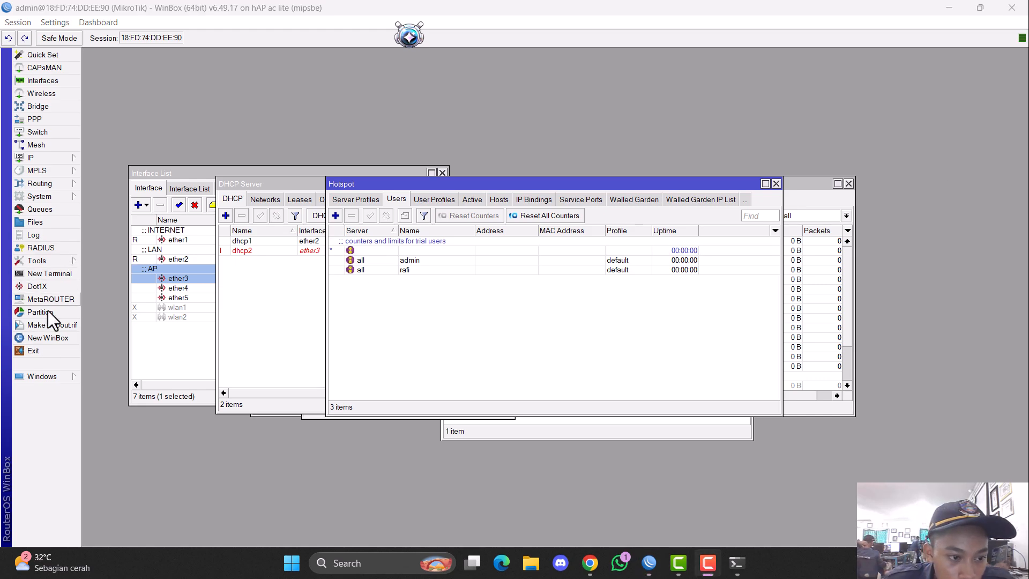
Enable Accept for RADIUS incoming requests on port 3799 and save the setting.
{"action": "left_click", "coordinate": [58, 246]}
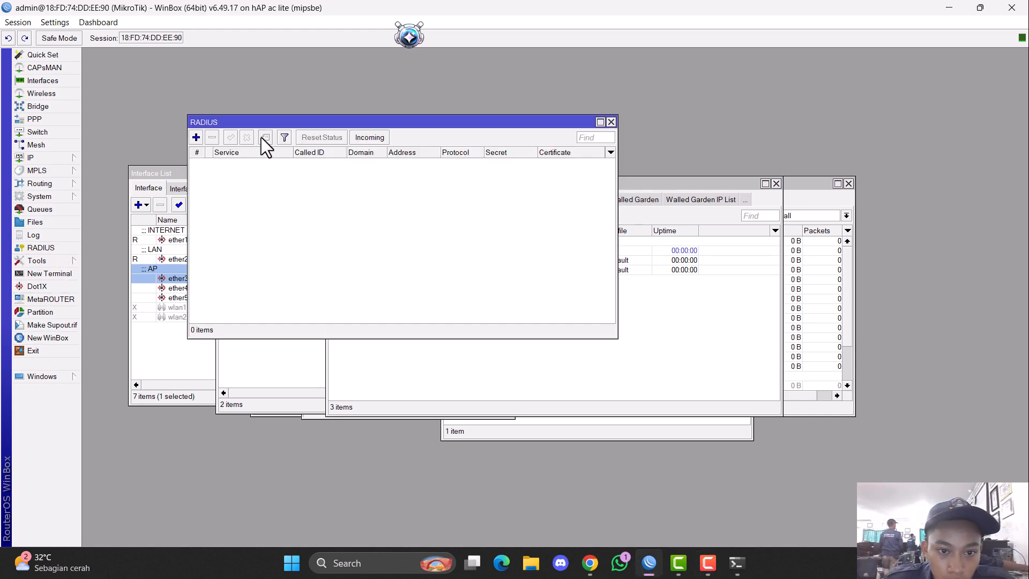
{"action": "left_click", "coordinate": [365, 142]}
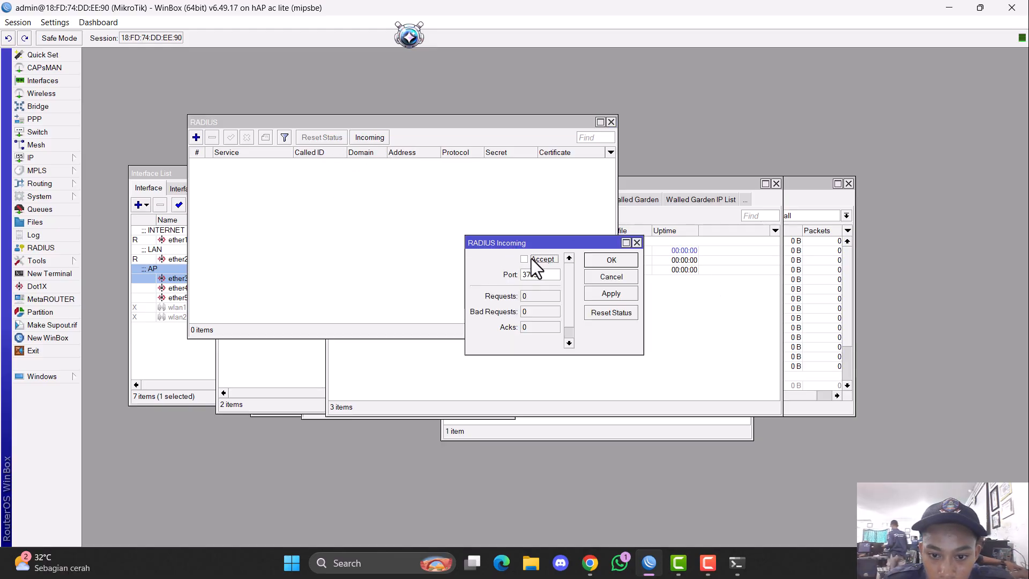
{"action": "left_click", "coordinate": [612, 261]}
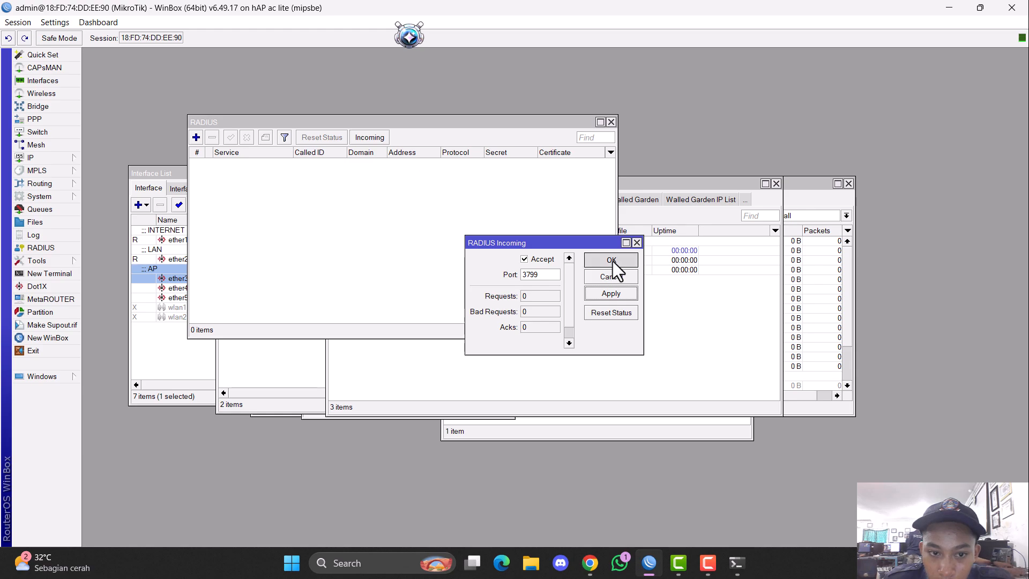
Start a new RADIUS server entry with the hotspot and login services enabled.
{"action": "left_click", "coordinate": [196, 139]}
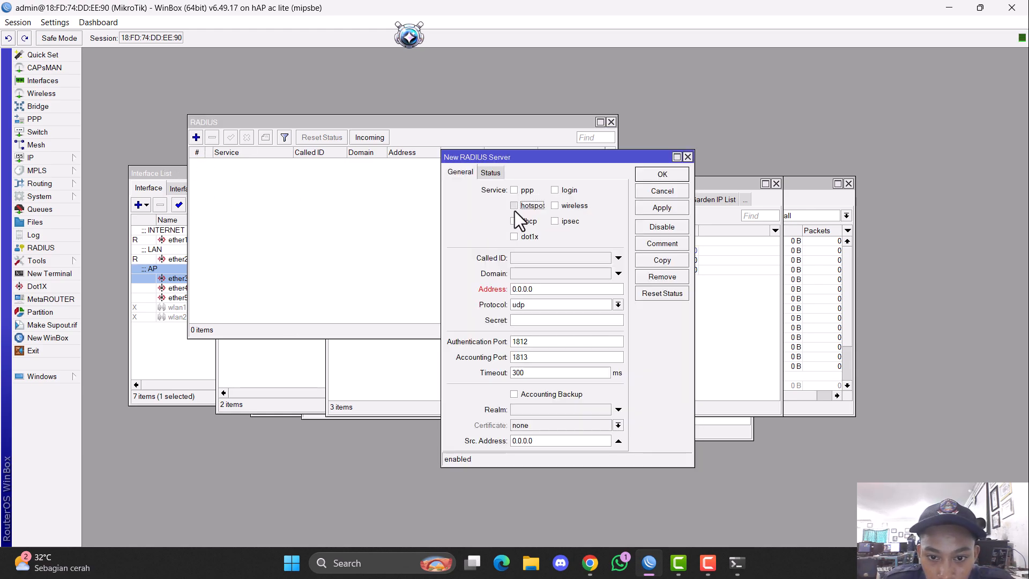
{"action": "left_click", "coordinate": [561, 192]}
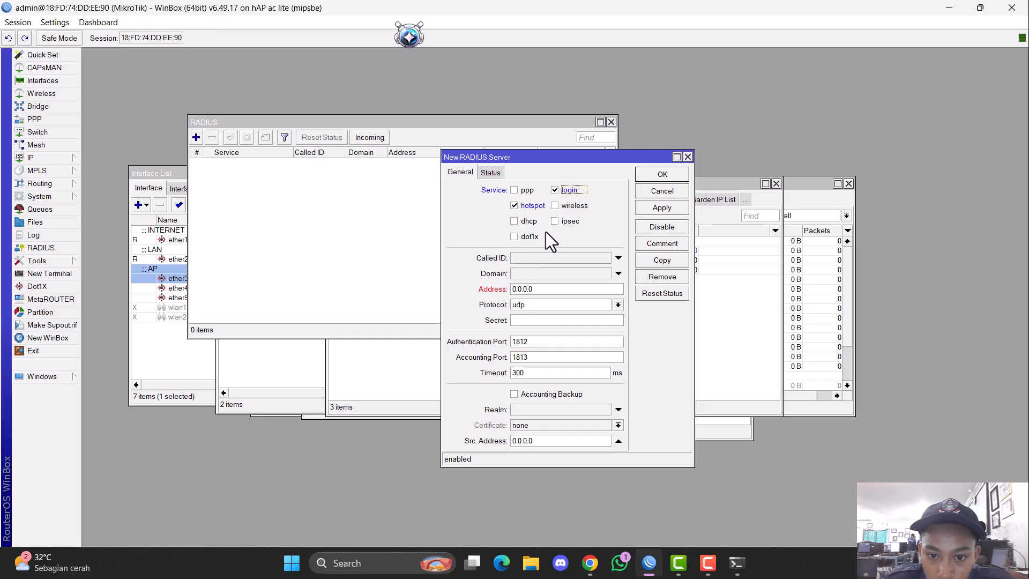
{"action": "left_click", "coordinate": [539, 289]}
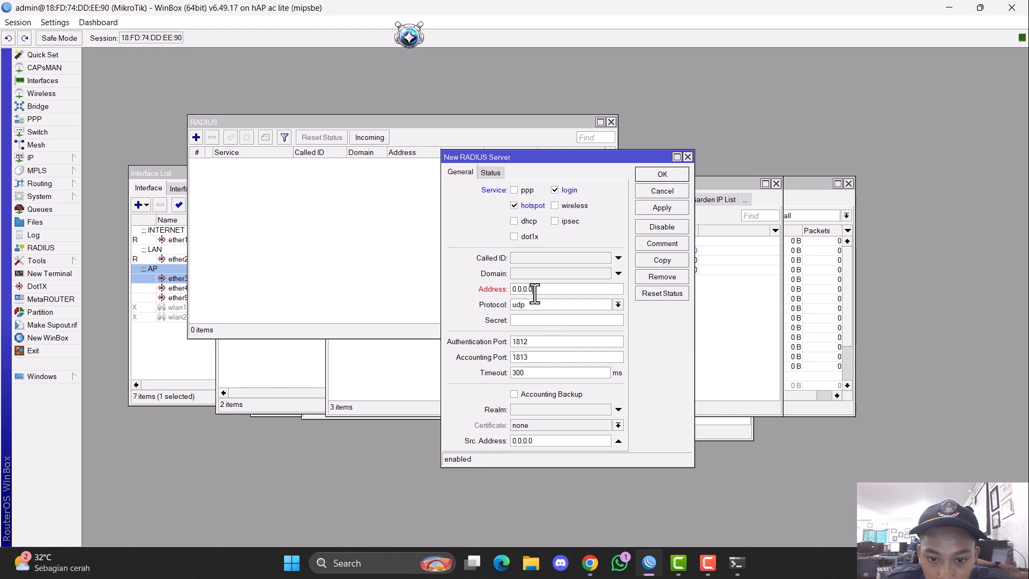
{"action": "left_click_drag", "start_coordinate": [534, 290], "coordinate": [512, 290]}
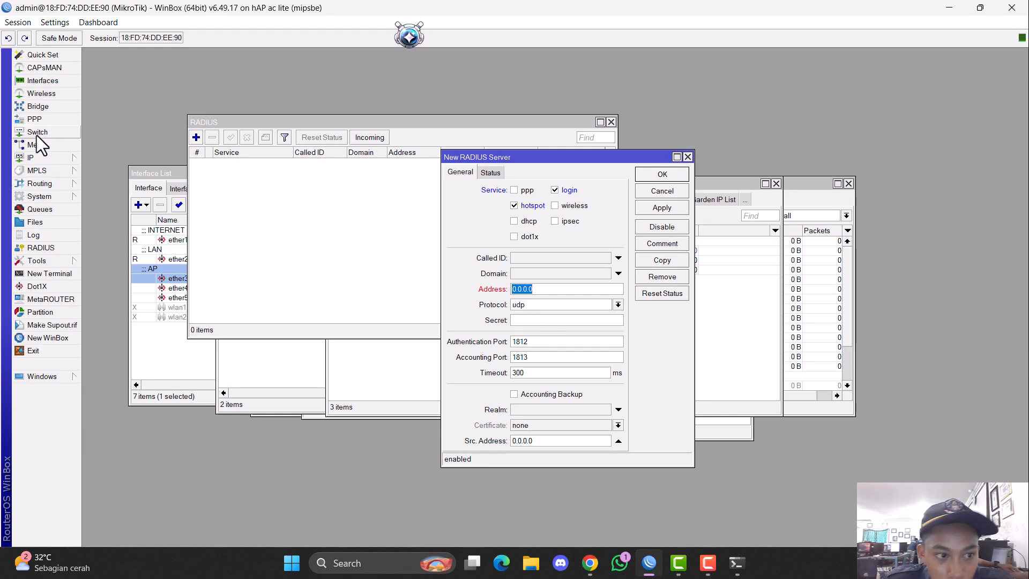
Look up the IP address in the ether1 DHCP client's status and place that window beside the new RADIUS server form.
{"action": "left_click", "coordinate": [36, 157]}
{"action": "left_click", "coordinate": [131, 208]}
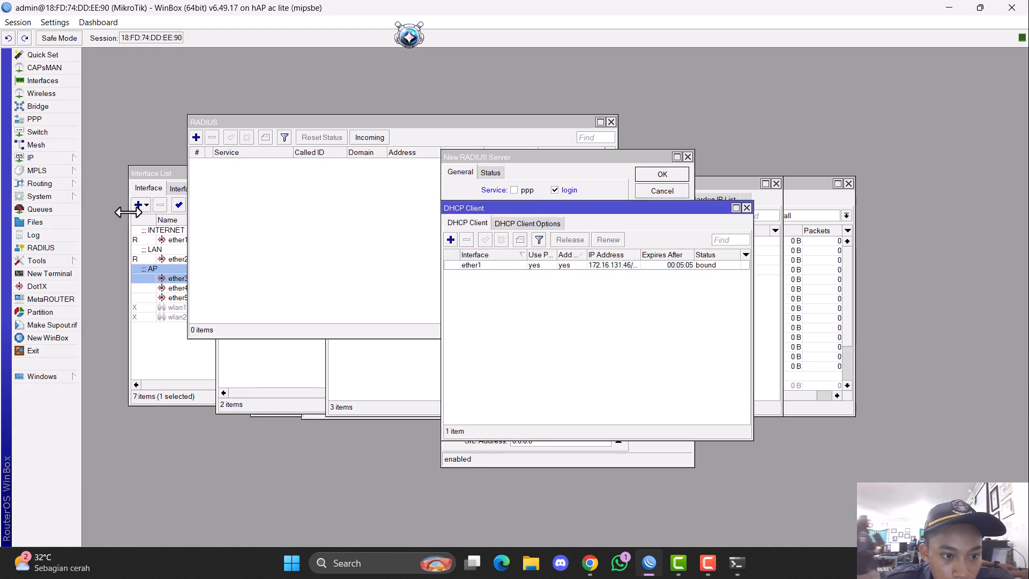
{"action": "double_click", "coordinate": [602, 266]}
{"action": "left_click", "coordinate": [524, 217]}
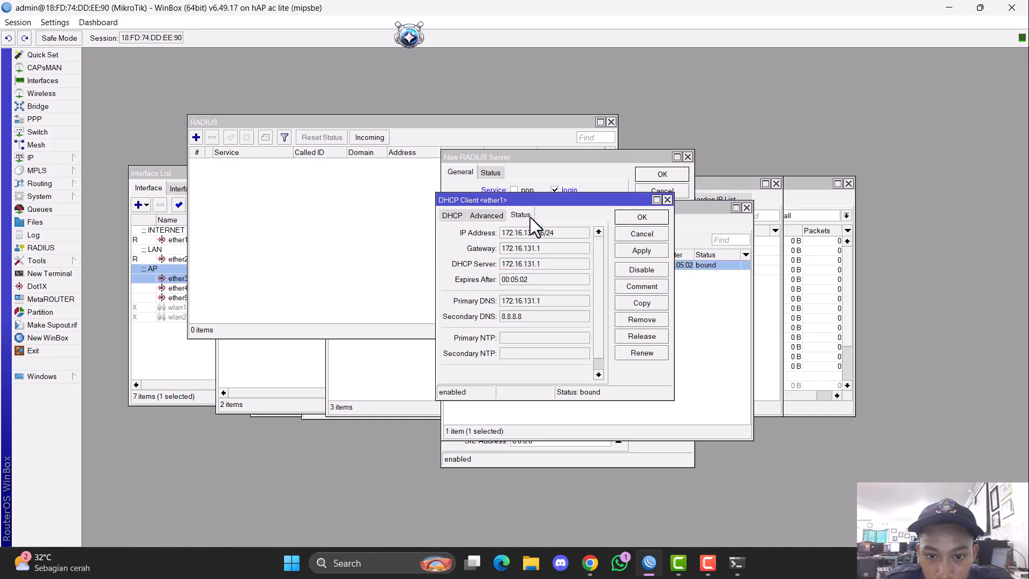
{"action": "left_click", "coordinate": [747, 208]}
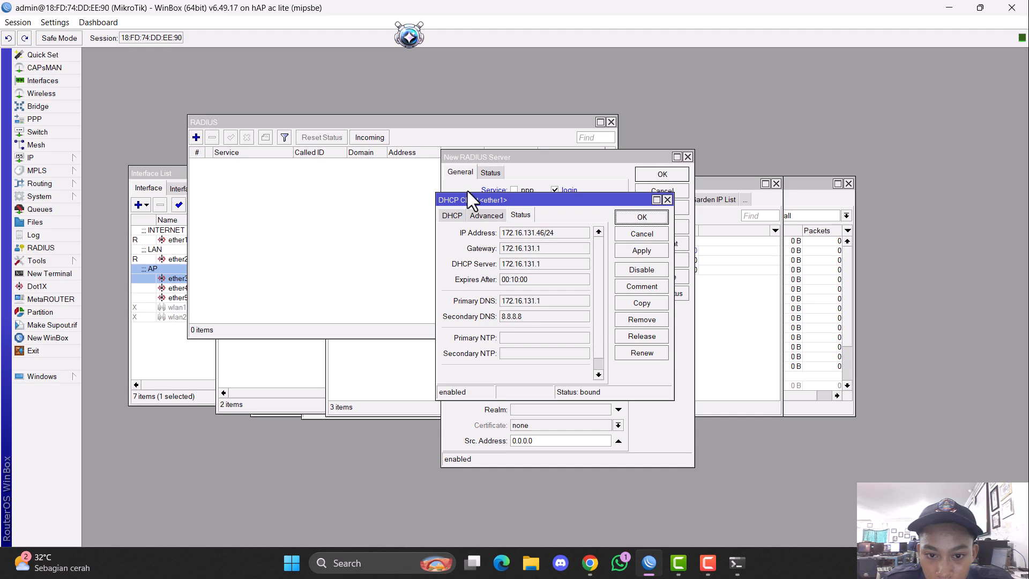
{"action": "left_click_drag", "start_coordinate": [469, 200], "coordinate": [183, 239]}
Set the new RADIUS server's address to 172.16.131.46 and close the ether1 DHCP client details.
{"action": "left_click", "coordinate": [514, 289]}
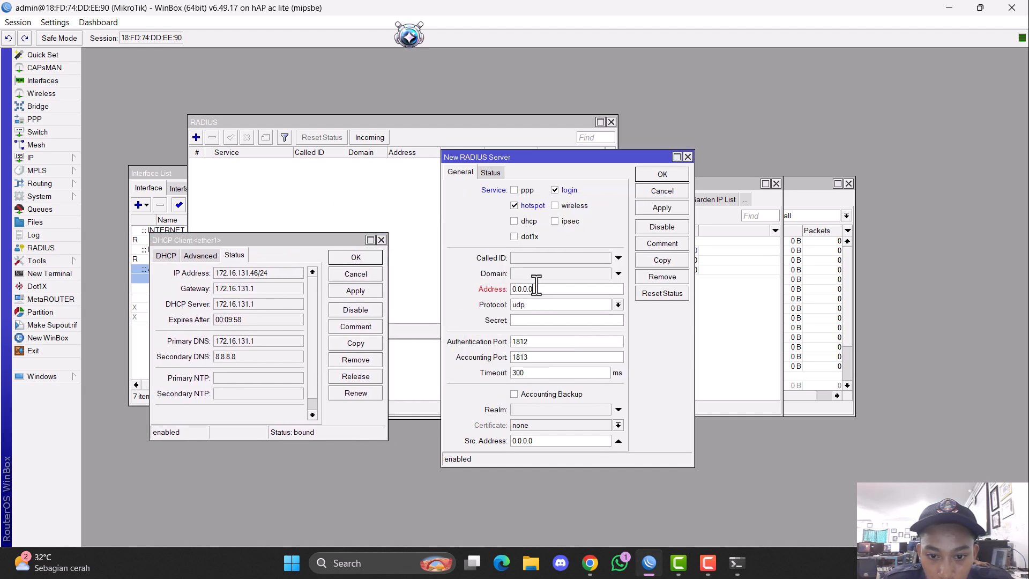
{"action": "double_click", "coordinate": [513, 289]}
{"action": "key", "text": "BackSpace"}
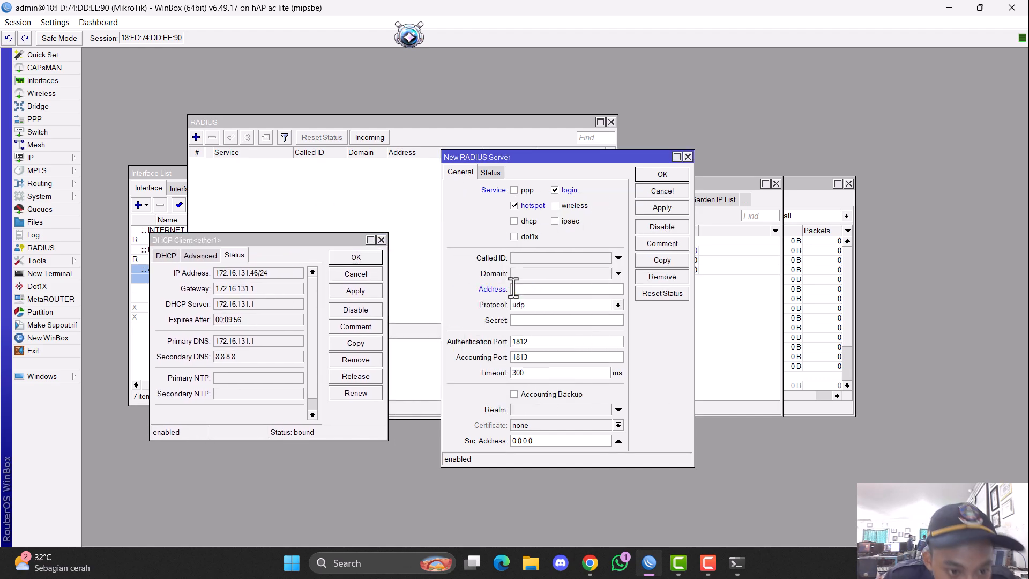
{"action": "type", "text": "172"}
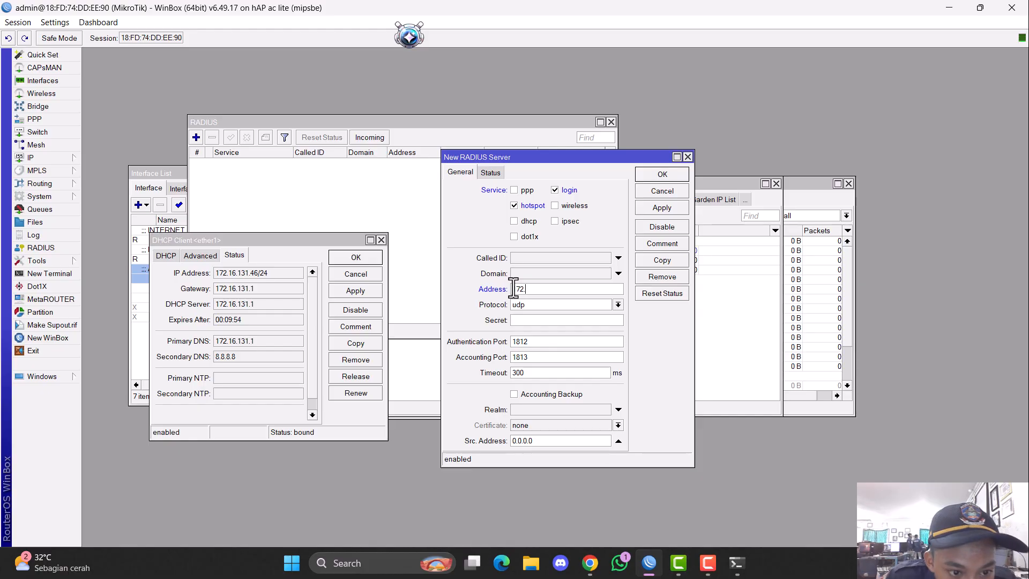
{"action": "type", "text": ".16.131."}
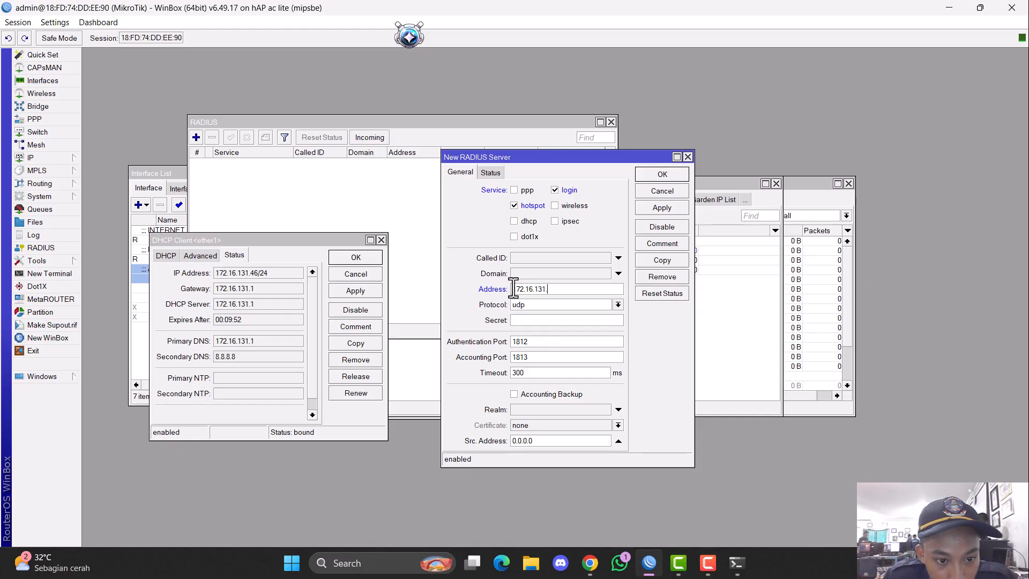
{"action": "type", "text": "46"}
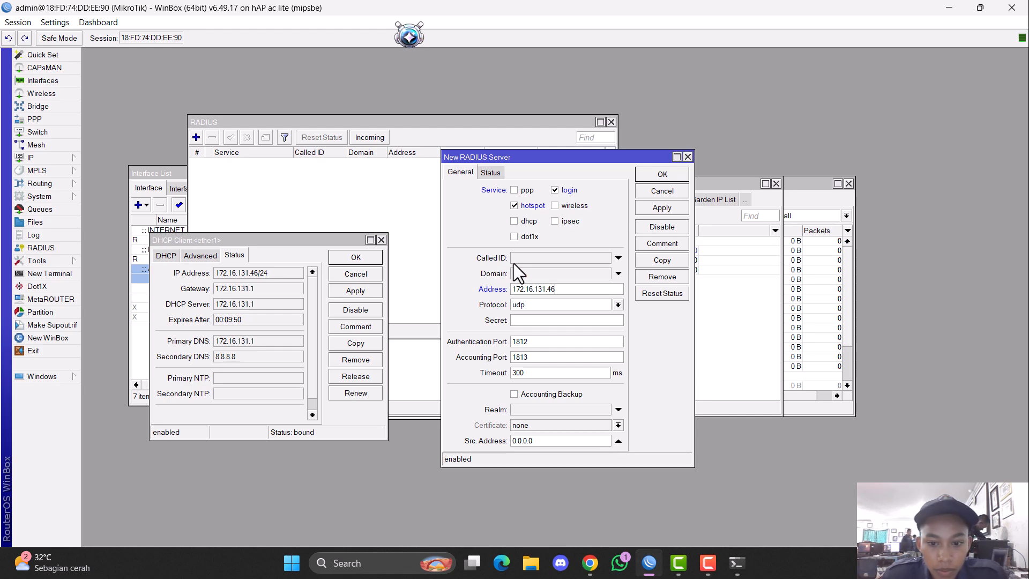
{"action": "left_click", "coordinate": [381, 240]}
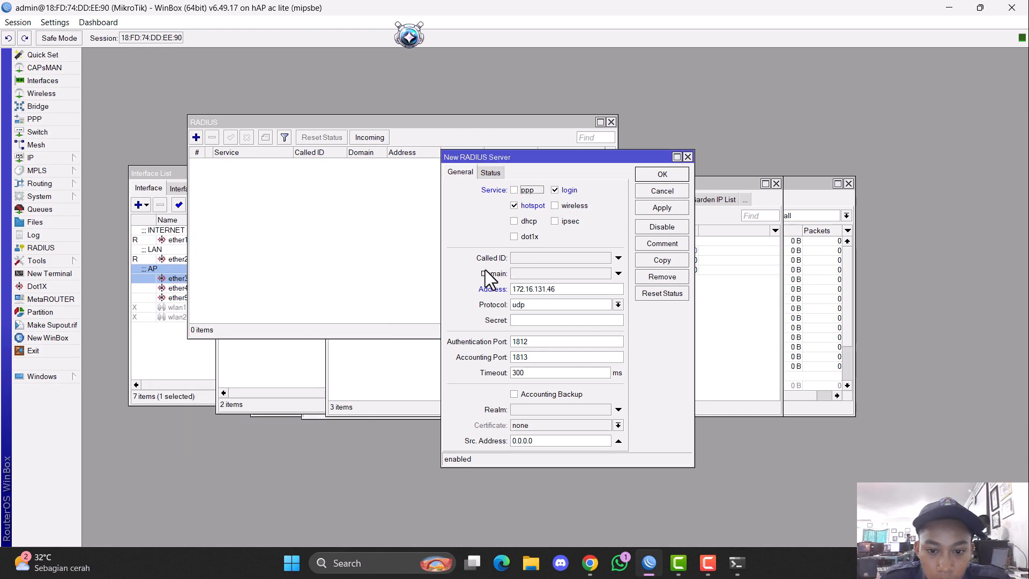
Enter the shared secret for the new RADIUS server and save the entry.
{"action": "left_click", "coordinate": [548, 319]}
{"action": "type", "text": "******"}
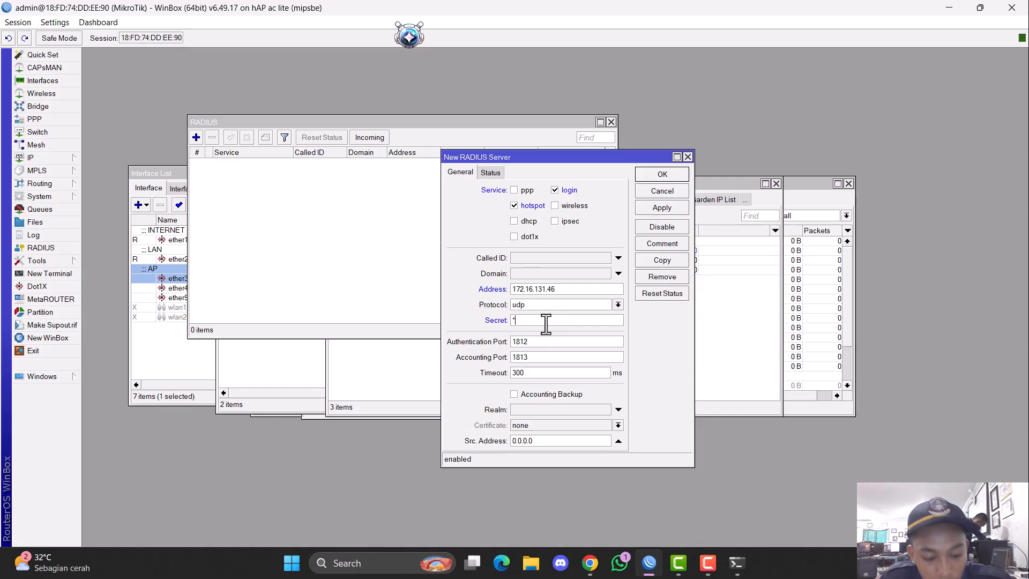
{"action": "type", "text": "**"}
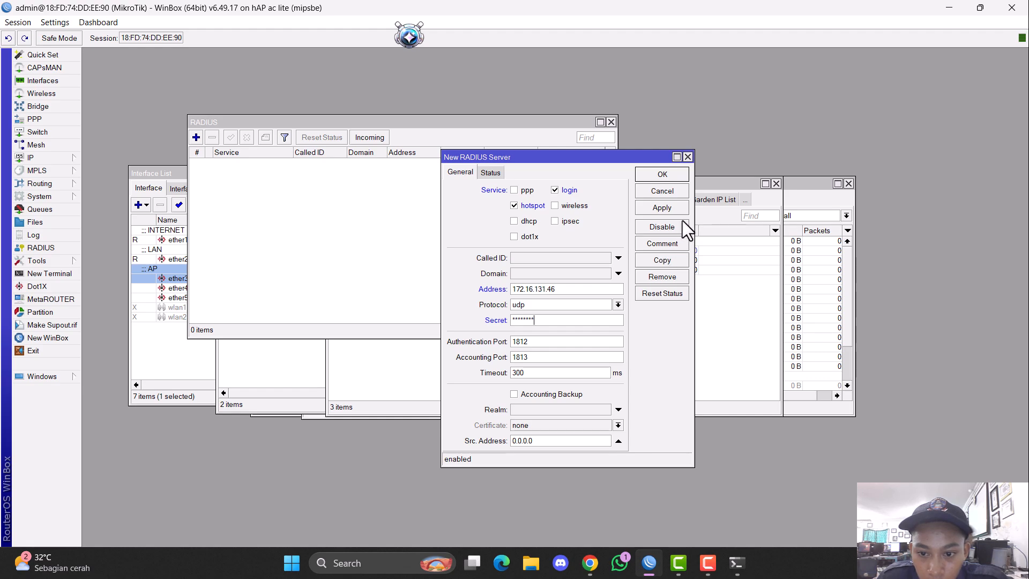
{"action": "left_click", "coordinate": [681, 207]}
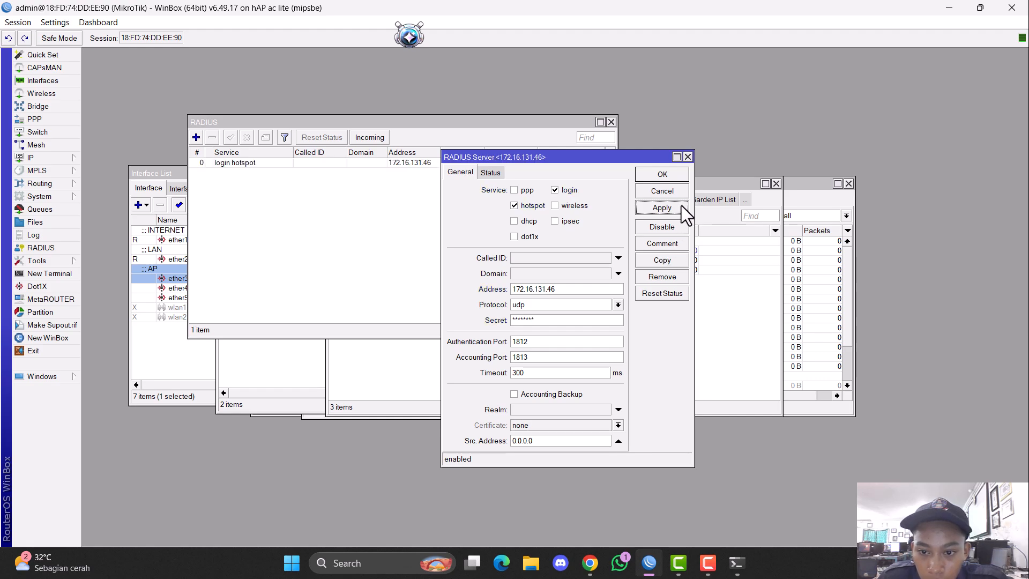
{"action": "left_click", "coordinate": [682, 173]}
Switch to the hotspot login page in Chrome and log in with the hotspot user's name and password.
{"action": "left_click", "coordinate": [969, 121]}
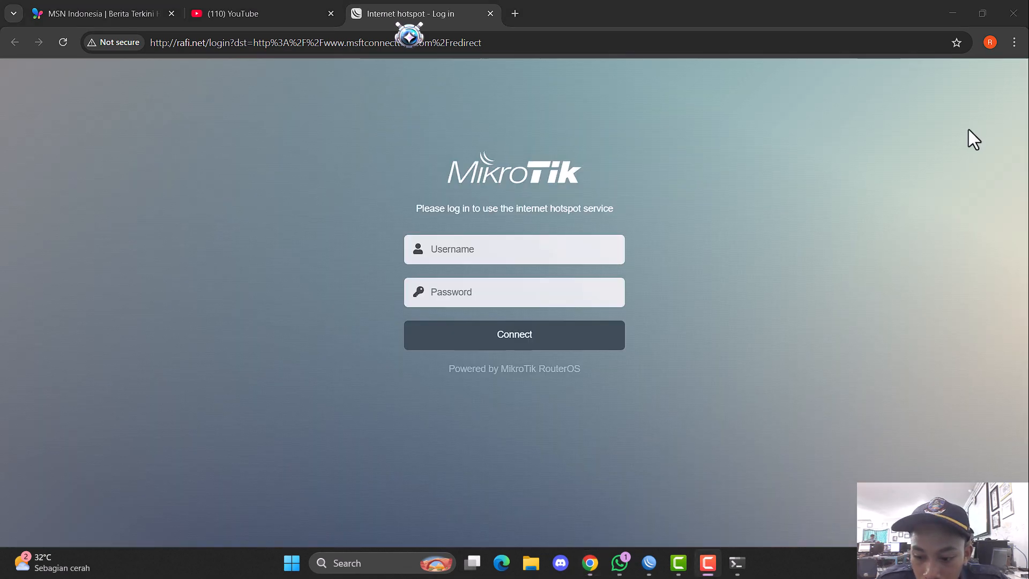
{"action": "left_click", "coordinate": [600, 243]}
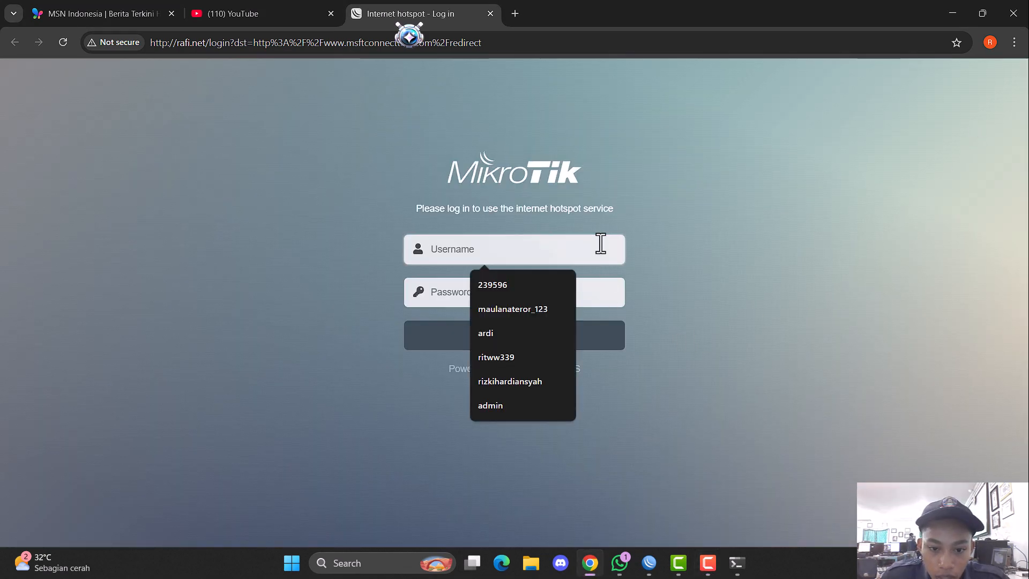
{"action": "type", "text": "raf"}
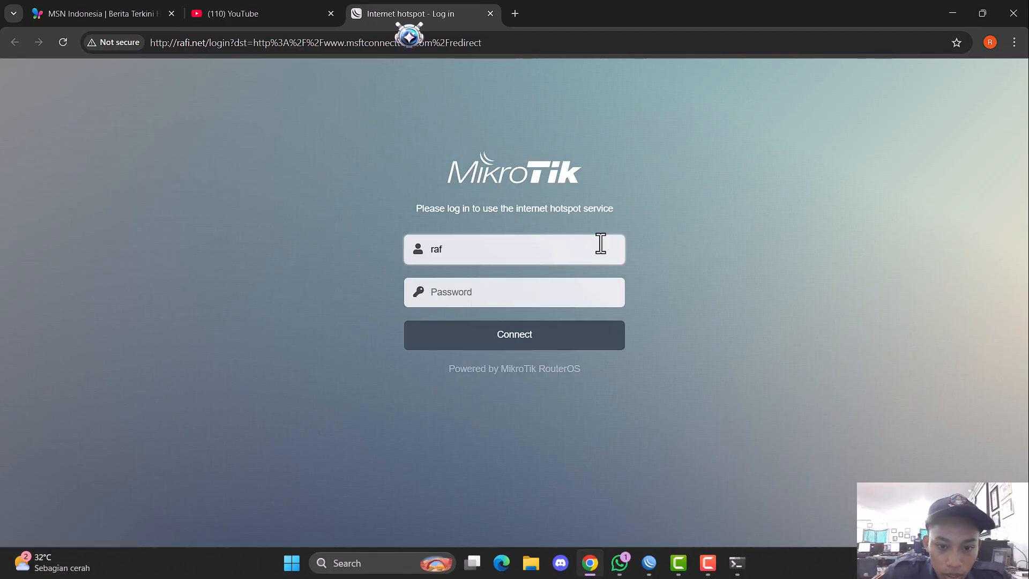
{"action": "type", "text": "i"}
{"action": "left_click", "coordinate": [524, 283]}
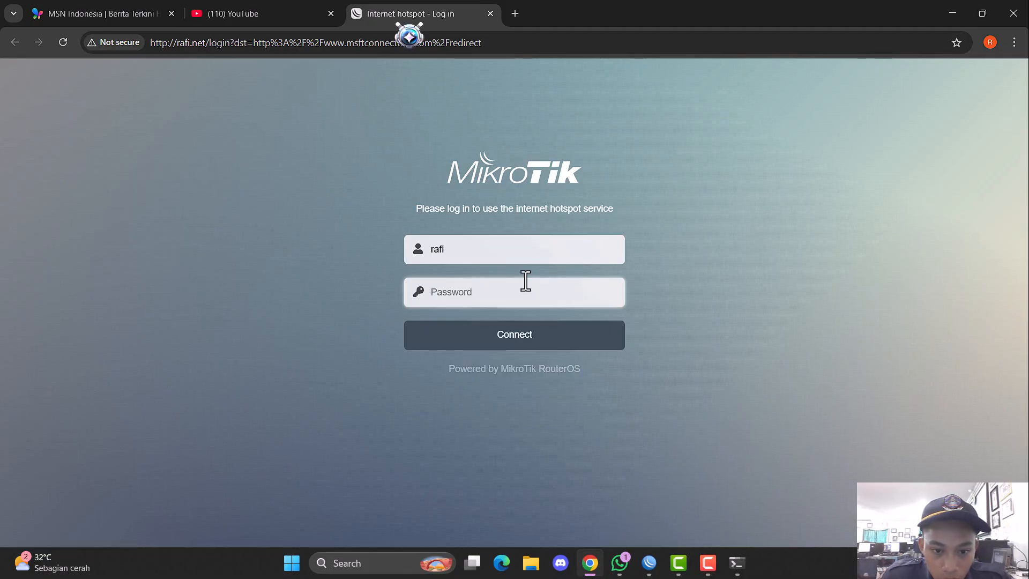
{"action": "type", "text": "r"}
{"action": "left_click", "coordinate": [530, 340]}
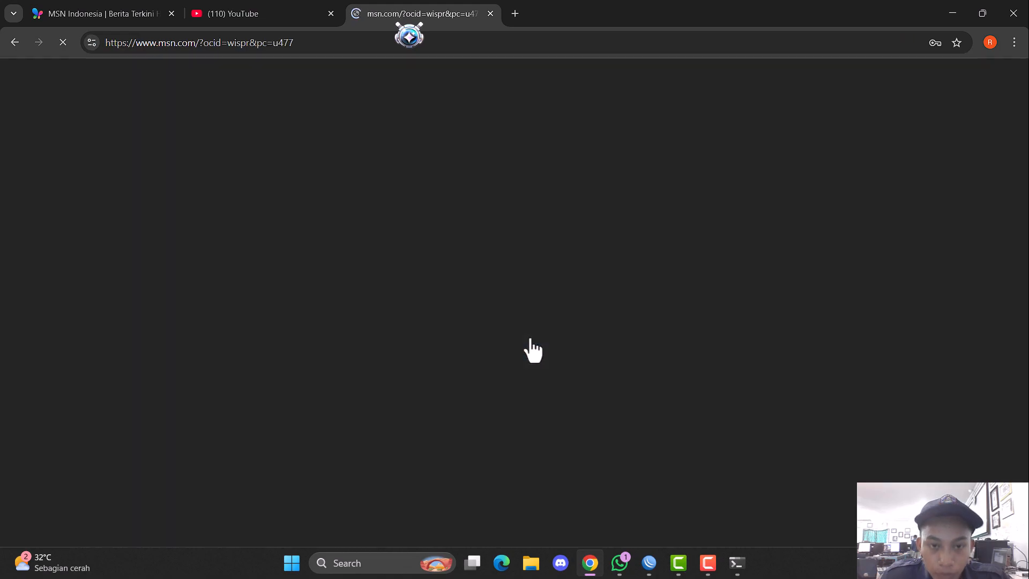